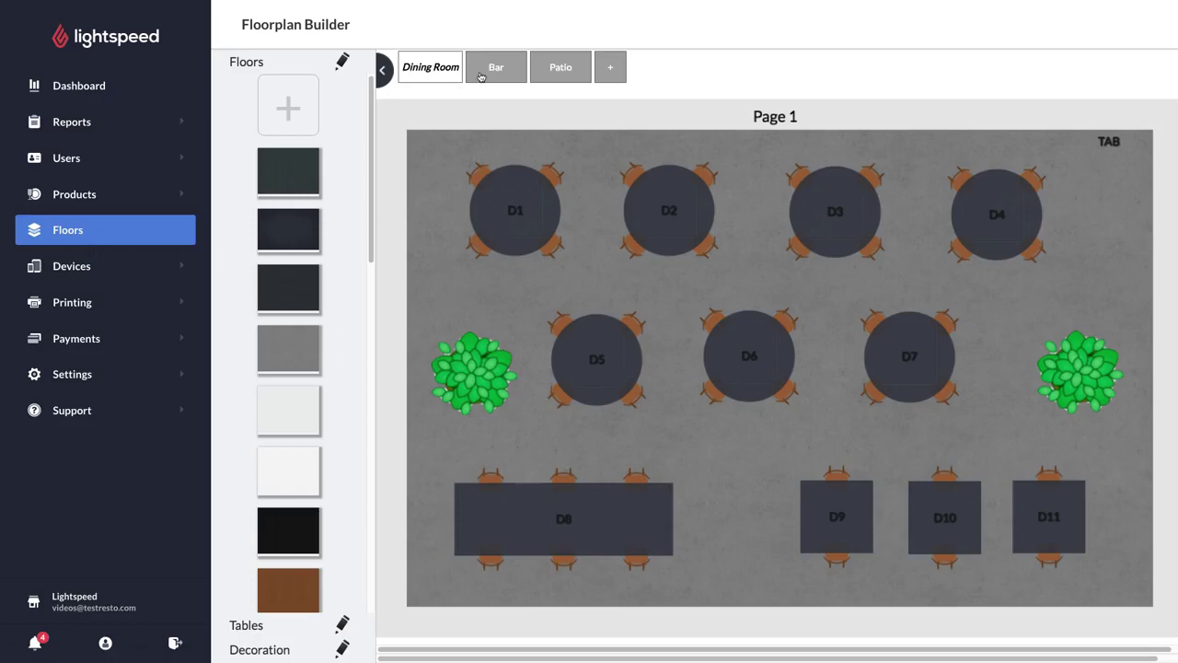
Switch from the Bar floor plan to the Patio floor plan.
{"action": "left_click", "coordinate": [485, 78]}
{"action": "left_click", "coordinate": [550, 74]}
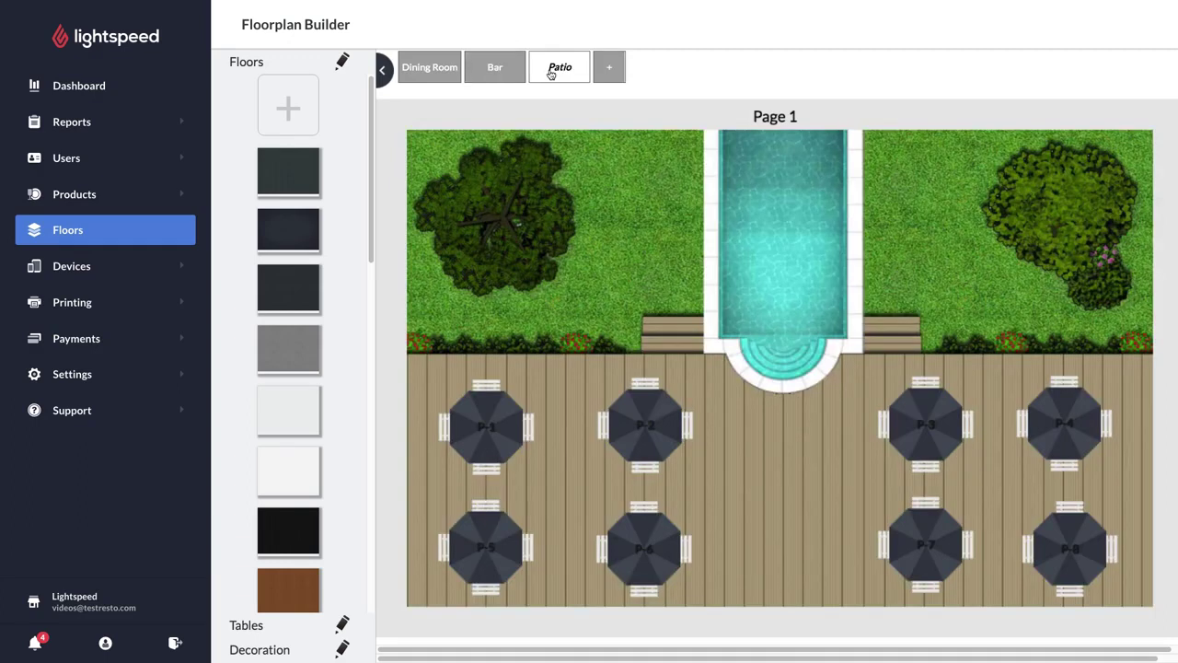
Start a new floor named 'Cafe' with the 2x - iPad default size.
{"action": "left_click", "coordinate": [611, 75]}
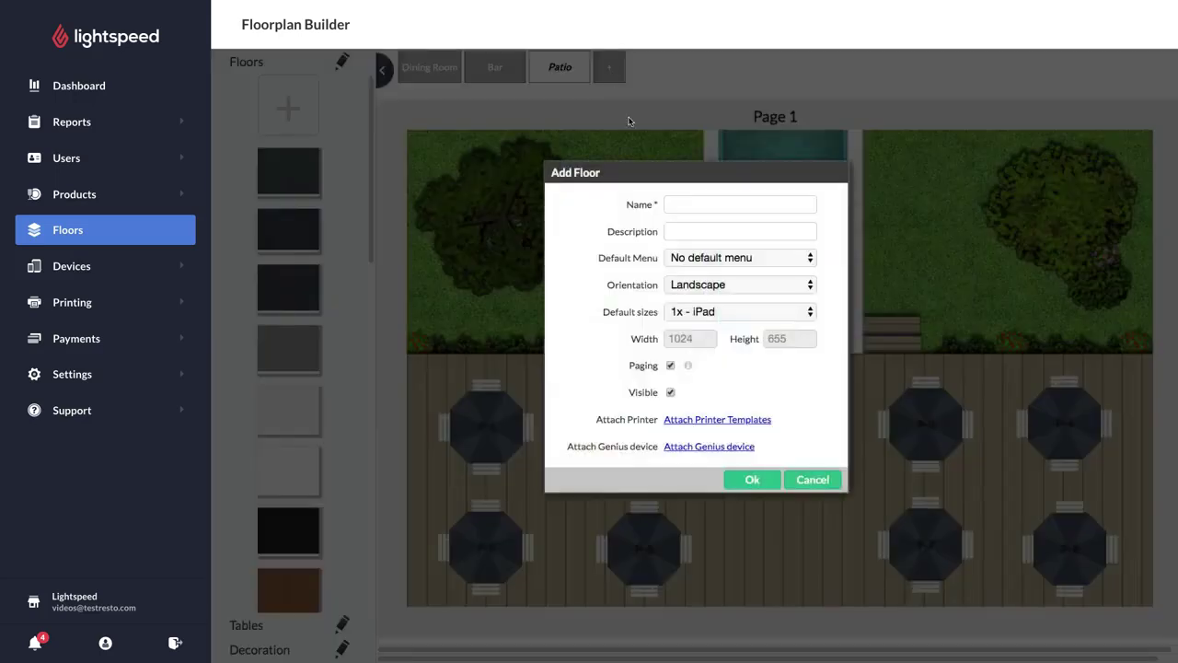
{"action": "left_click", "coordinate": [679, 203]}
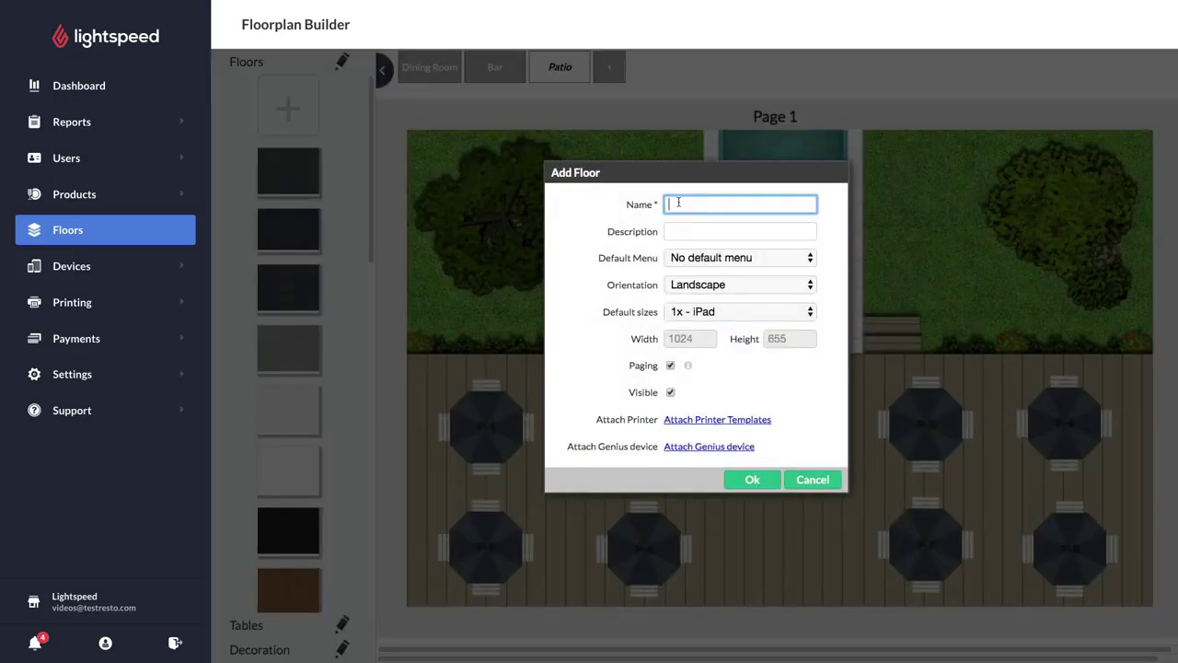
{"action": "type", "text": "Cafe"}
{"action": "left_click", "coordinate": [709, 322]}
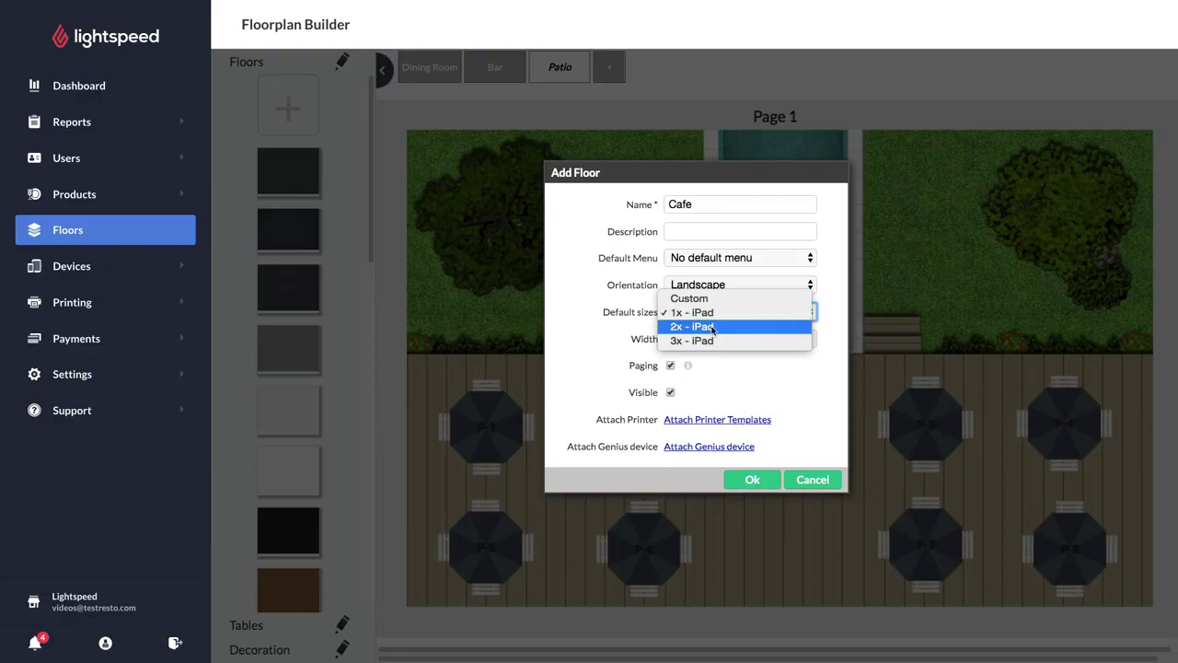
{"action": "left_click", "coordinate": [727, 322]}
{"action": "left_click", "coordinate": [730, 318]}
{"action": "left_click", "coordinate": [724, 331]}
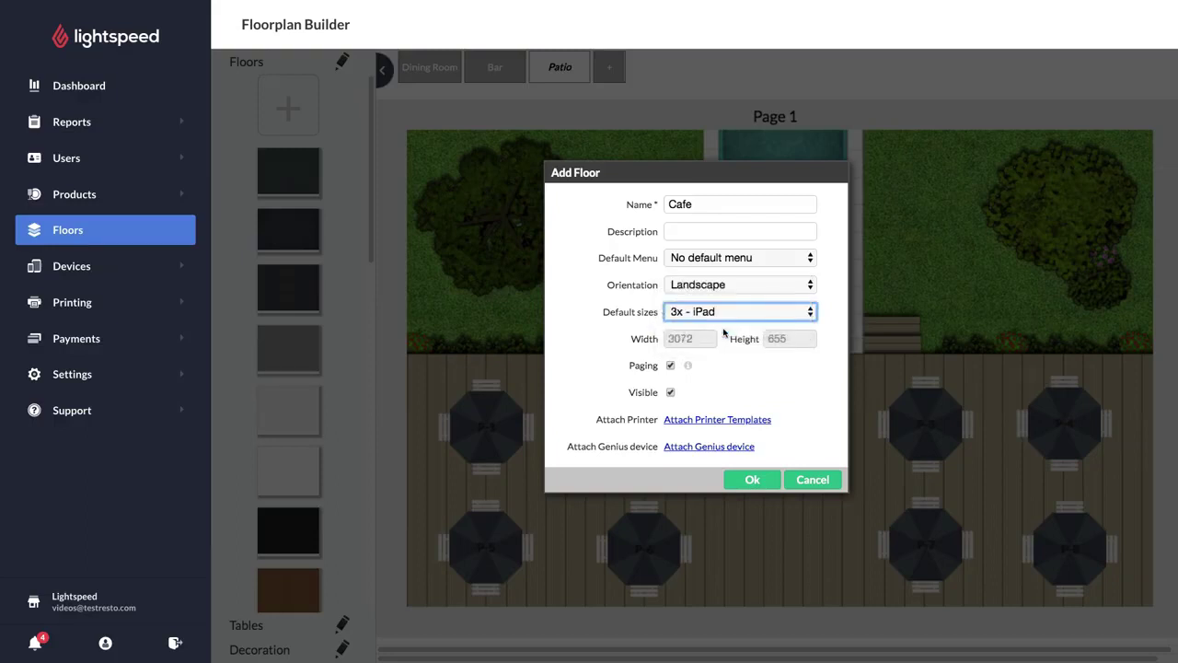
{"action": "left_click", "coordinate": [727, 316]}
{"action": "left_click", "coordinate": [722, 298]}
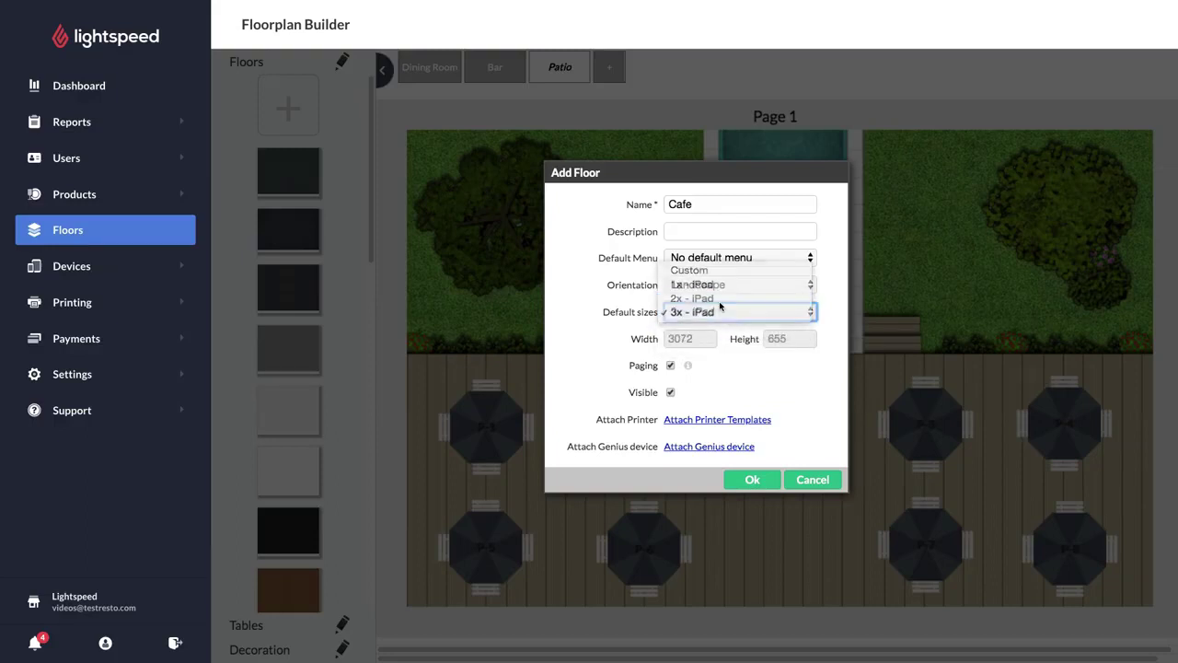
Create the Cafe floor, then change its default size to 1x - iPad.
{"action": "left_click", "coordinate": [748, 481]}
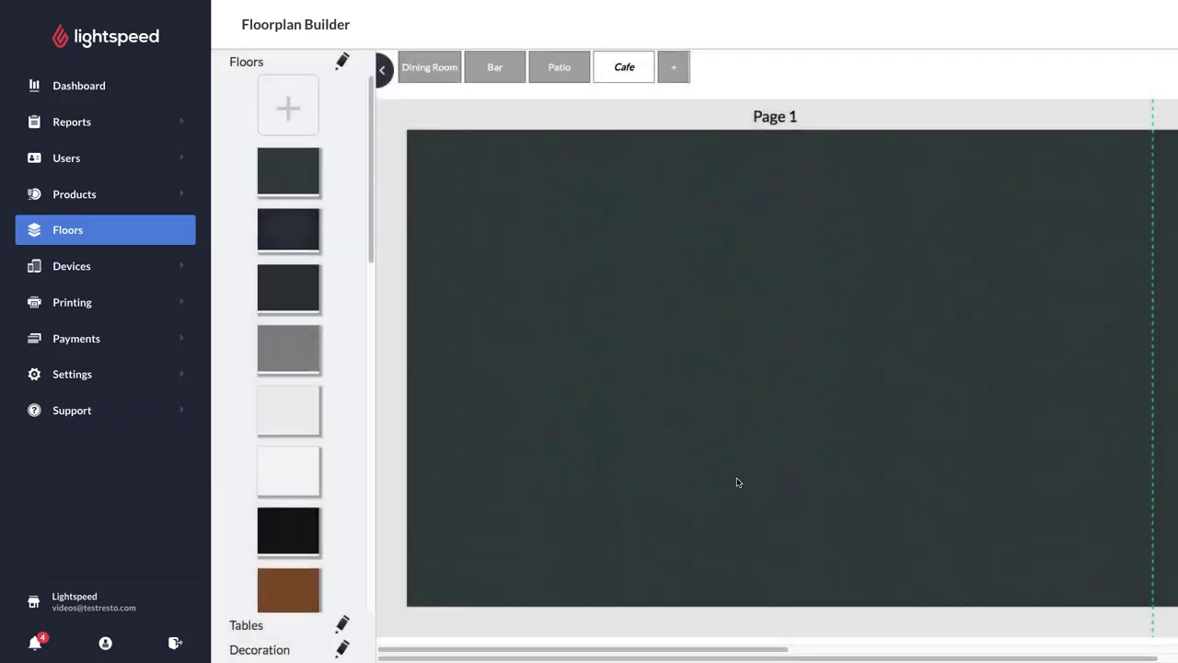
{"action": "left_click_drag", "start_coordinate": [635, 653], "coordinate": [699, 659]}
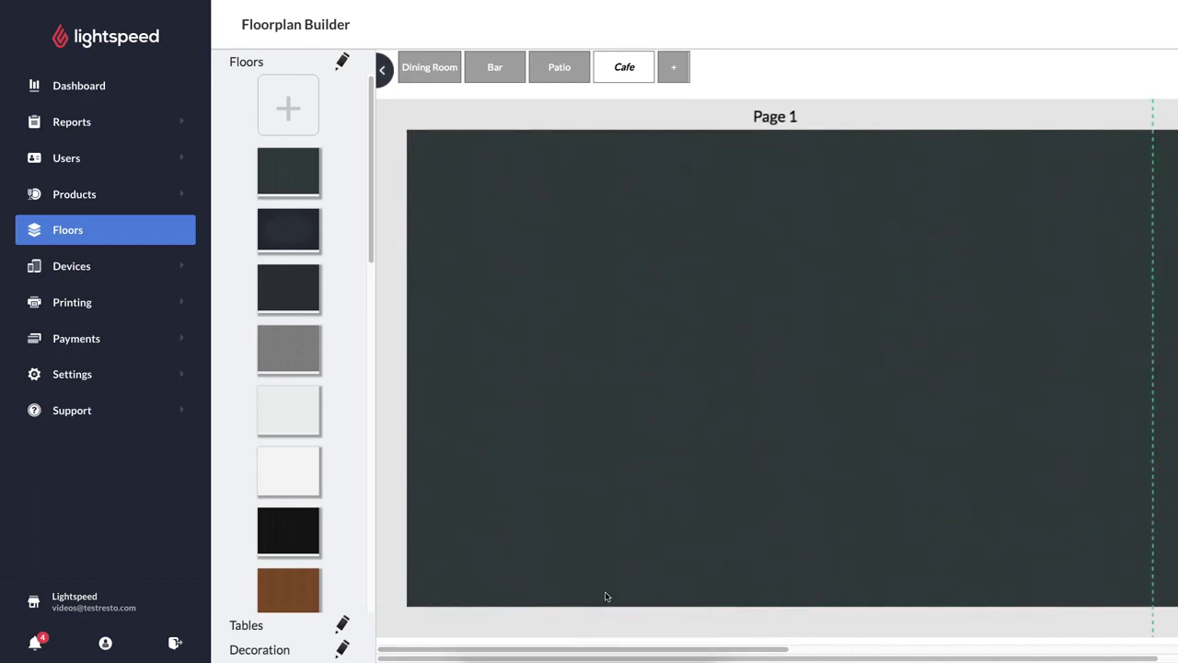
{"action": "double_click", "coordinate": [644, 321]}
{"action": "left_click", "coordinate": [678, 312]}
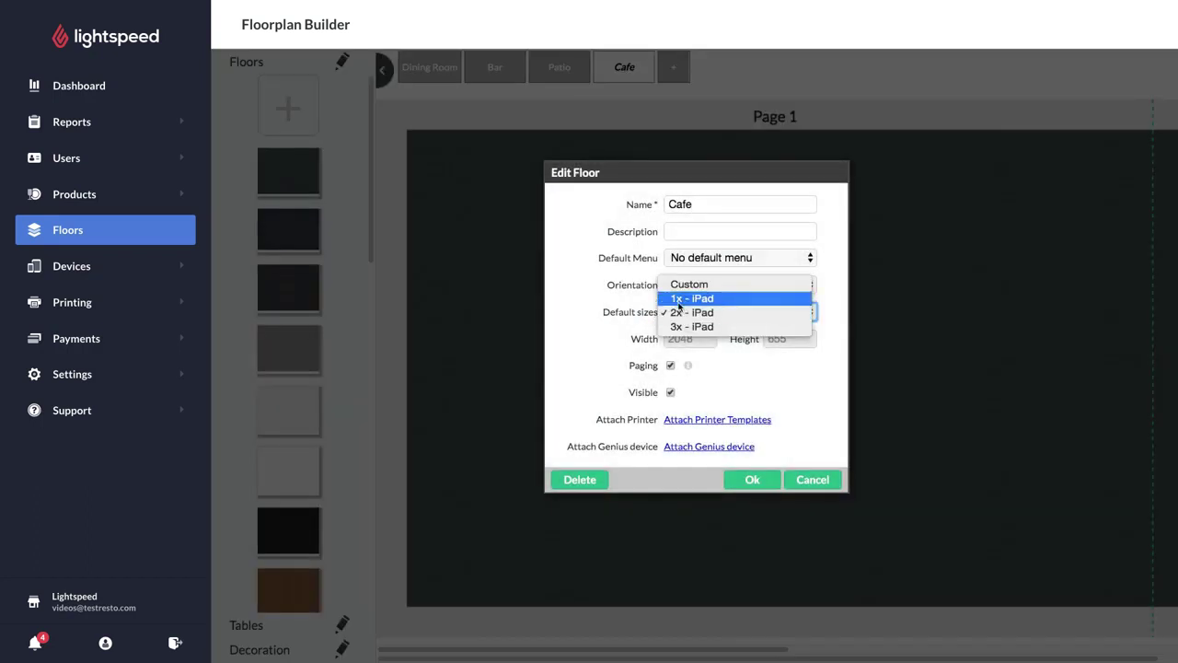
{"action": "left_click", "coordinate": [681, 299]}
{"action": "left_click", "coordinate": [753, 482]}
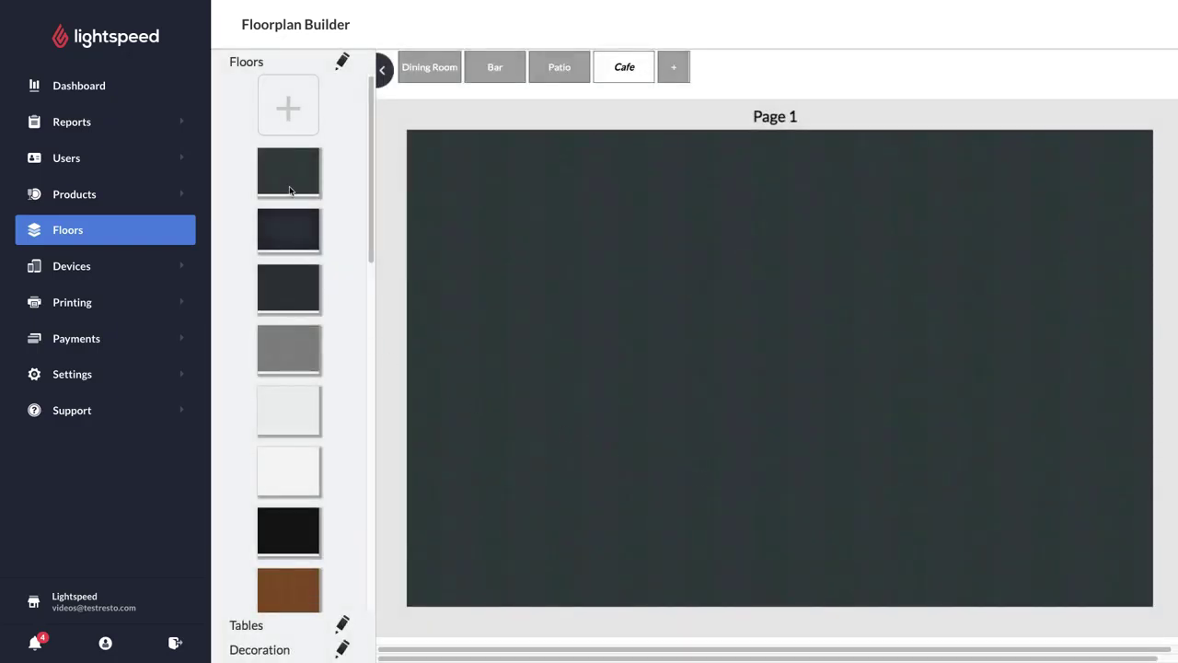
Try navy, grey and brown floor textures, apply light wood, and cancel an image upload.
{"action": "left_click", "coordinate": [291, 235]}
{"action": "left_click", "coordinate": [278, 349]}
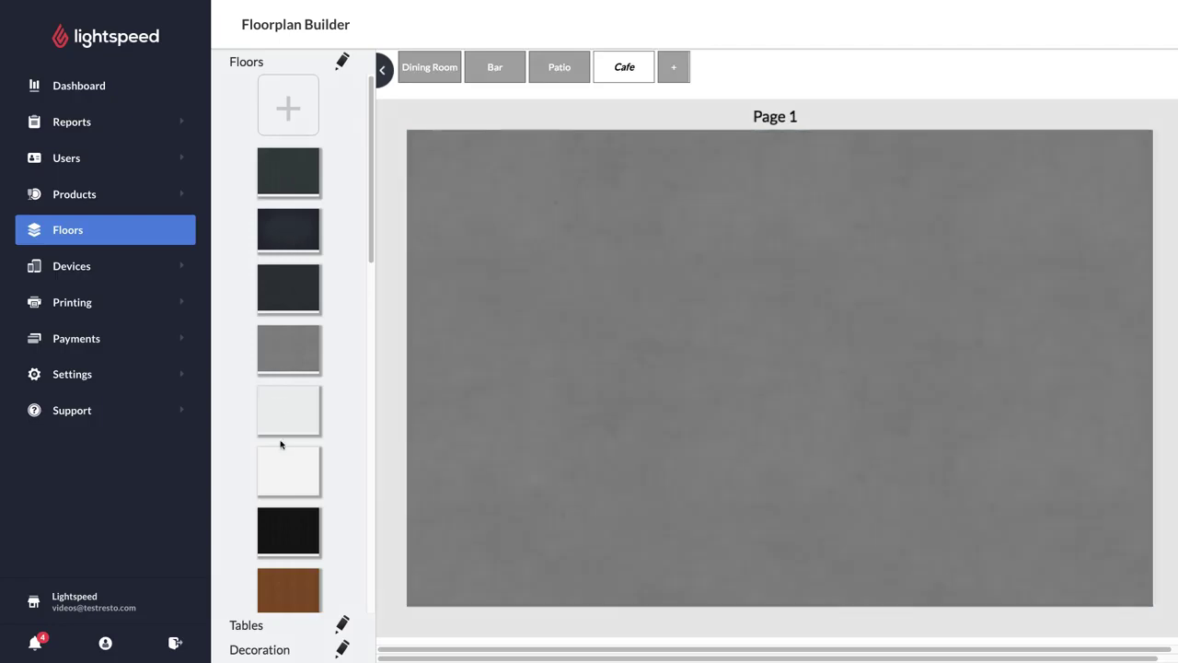
{"action": "scroll", "coordinate": [287, 469], "scroll_direction": "down", "scroll_amount": 1}
{"action": "left_click", "coordinate": [295, 490]}
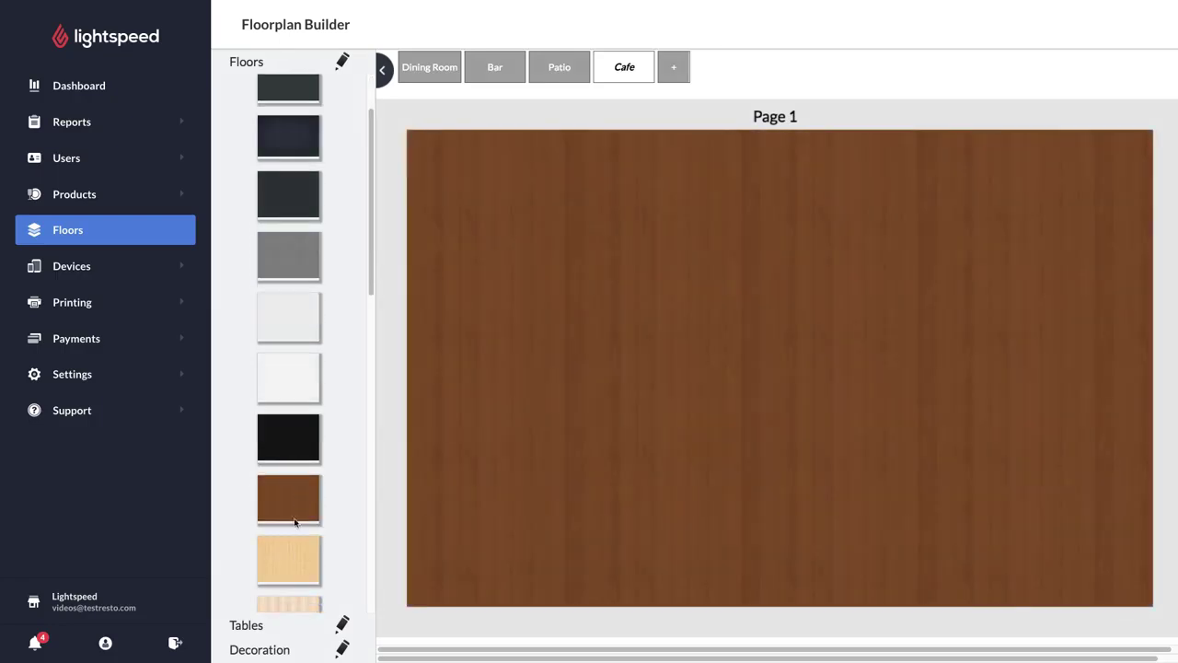
{"action": "left_click", "coordinate": [294, 568]}
{"action": "scroll", "coordinate": [307, 516], "scroll_direction": "down", "scroll_amount": 1}
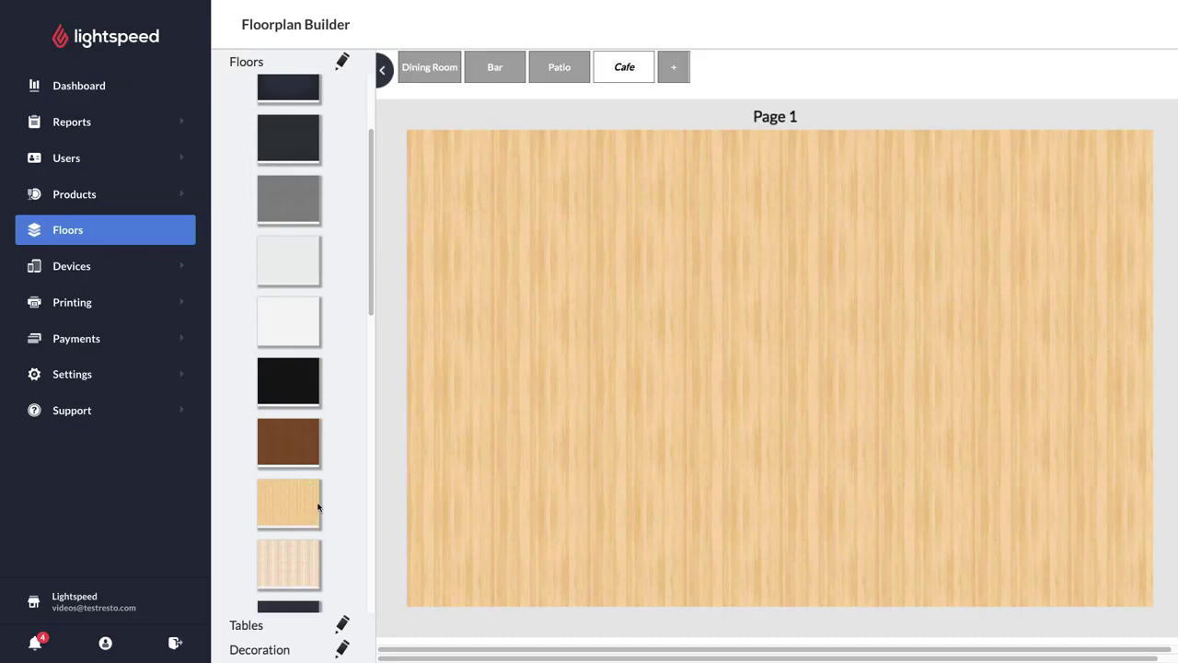
{"action": "scroll", "coordinate": [318, 506], "scroll_direction": "up", "scroll_amount": 3}
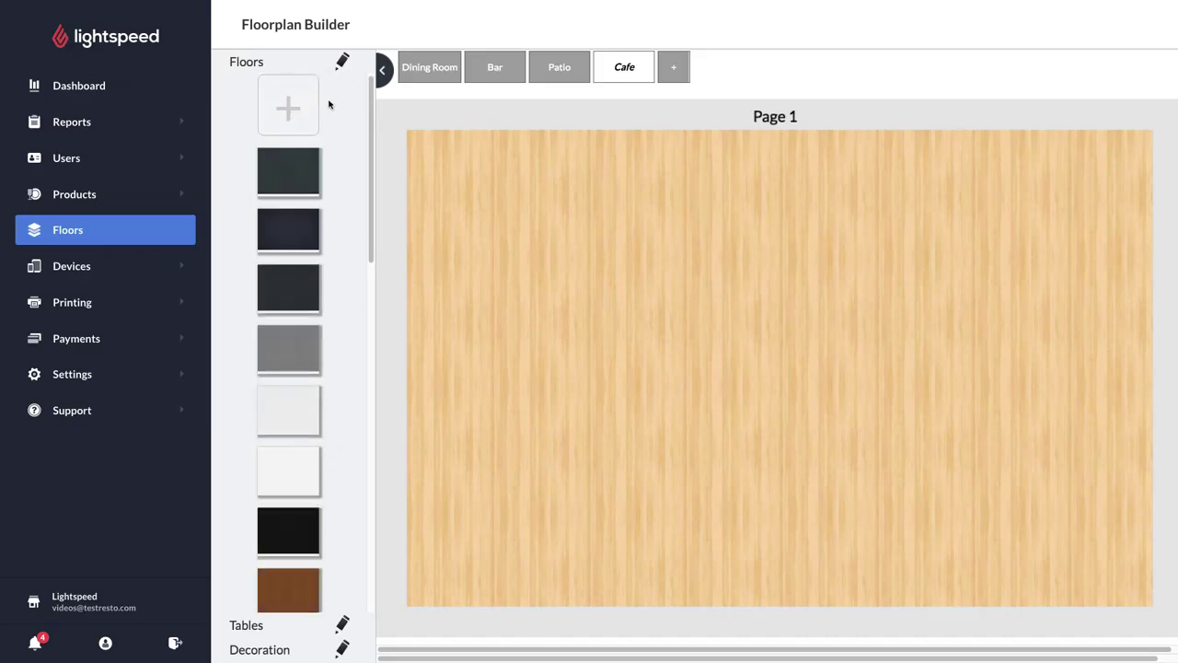
{"action": "left_click", "coordinate": [289, 115]}
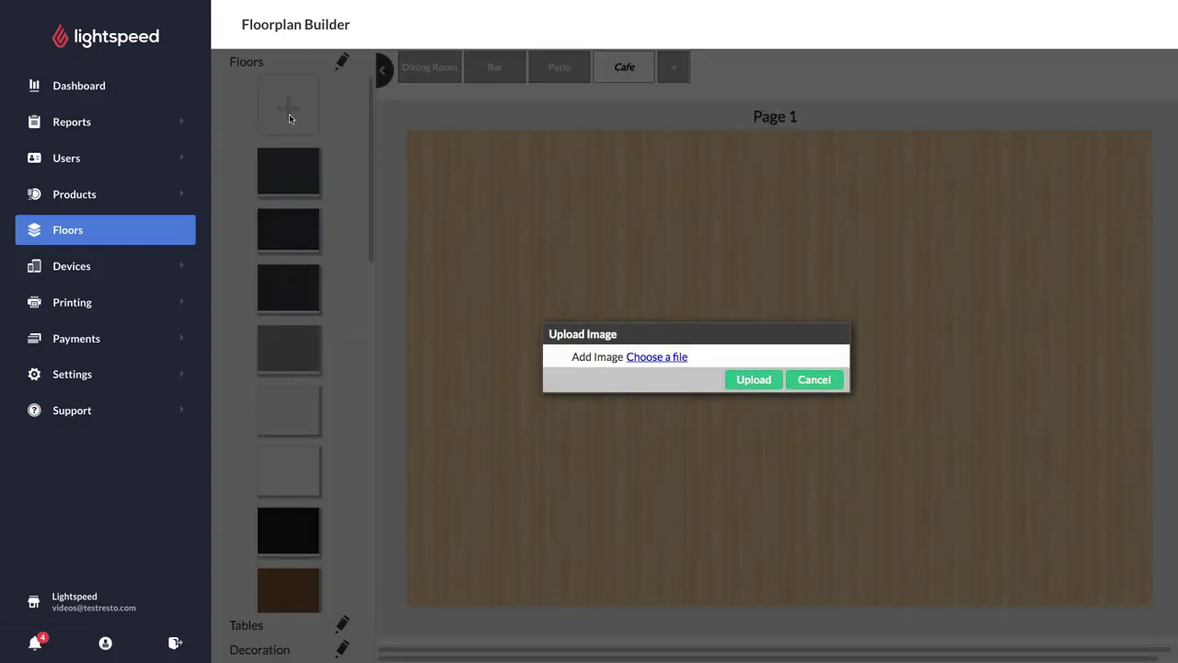
{"action": "left_click", "coordinate": [813, 380]}
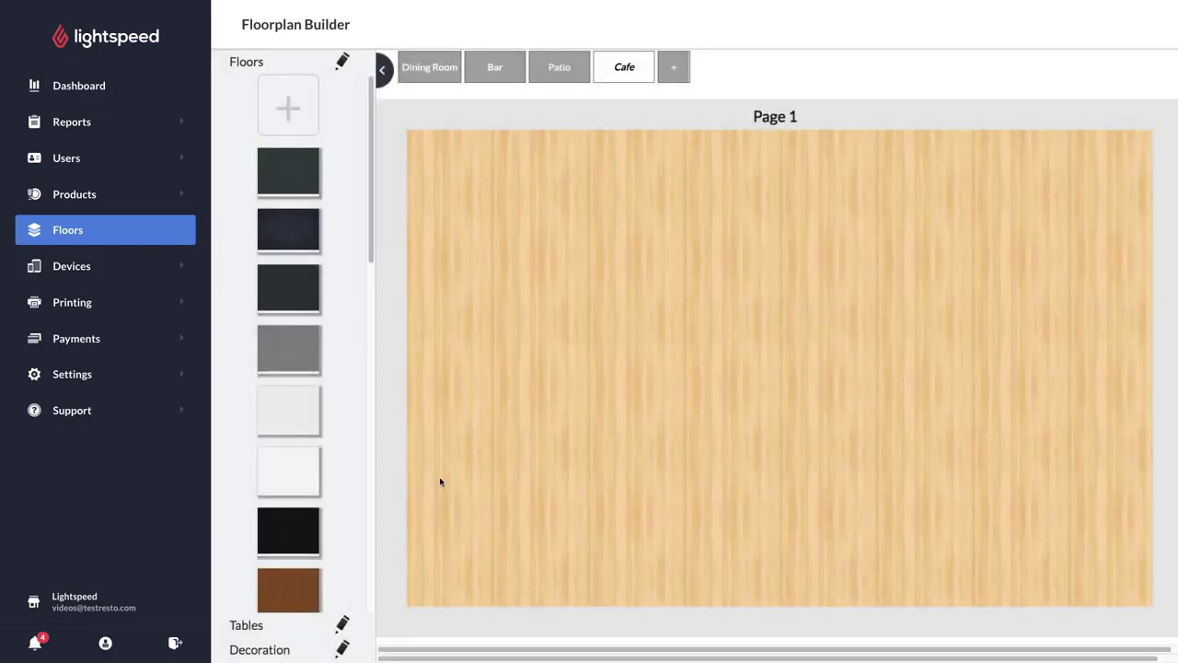
Start a new dark square table and name it C1.
{"action": "left_click", "coordinate": [247, 625]}
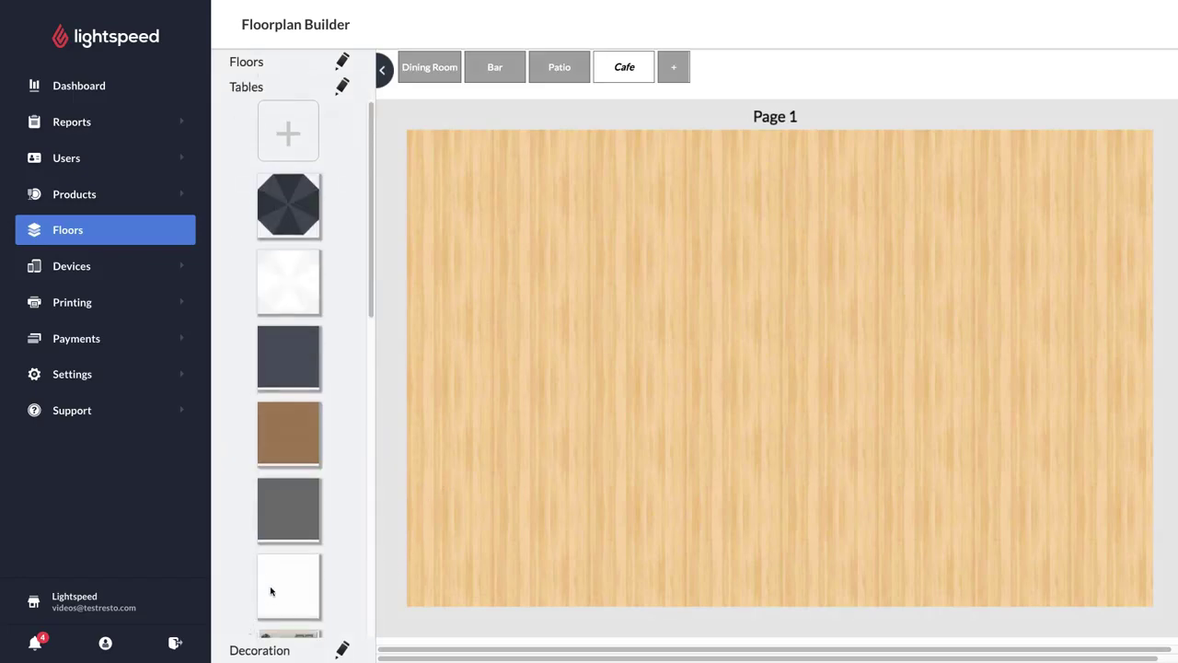
{"action": "scroll", "coordinate": [292, 559], "scroll_direction": "down", "scroll_amount": 4}
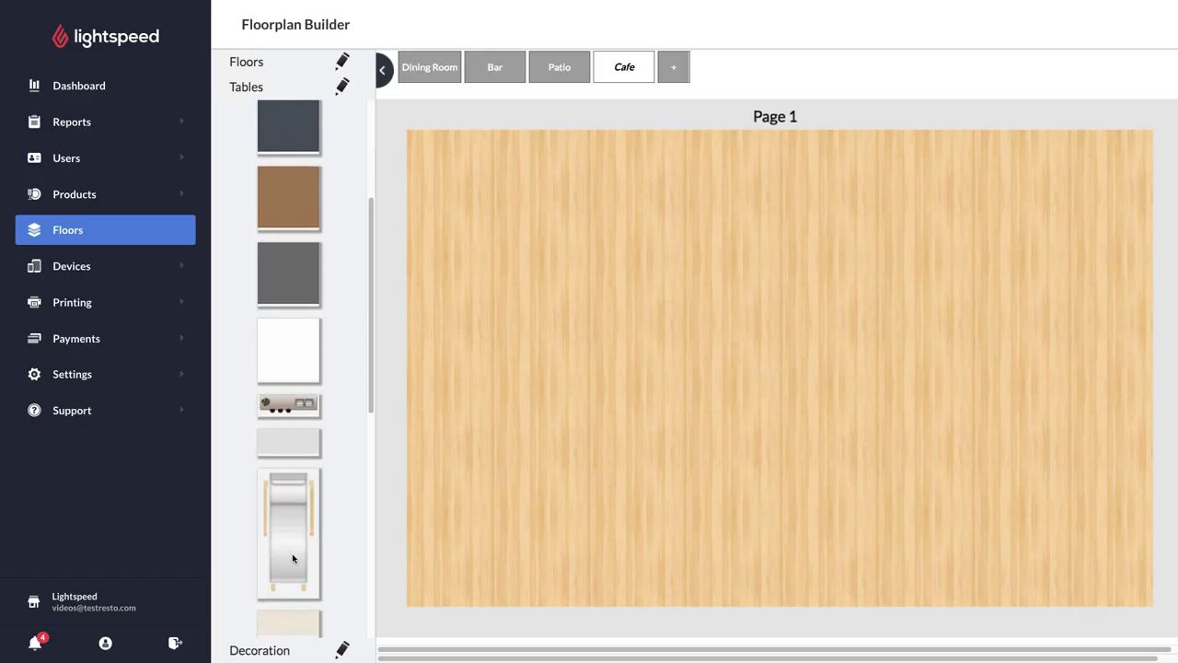
{"action": "scroll", "coordinate": [293, 558], "scroll_direction": "up", "scroll_amount": 4}
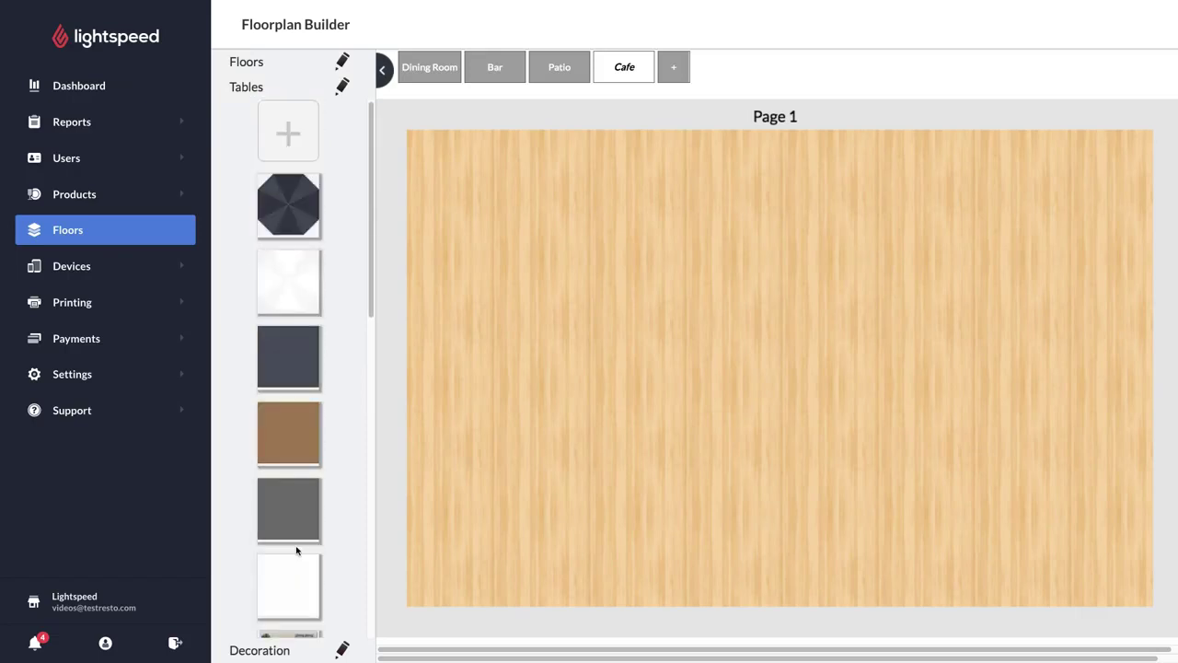
{"action": "left_click", "coordinate": [301, 364]}
{"action": "left_click", "coordinate": [665, 217]}
{"action": "type", "text": "C1"}
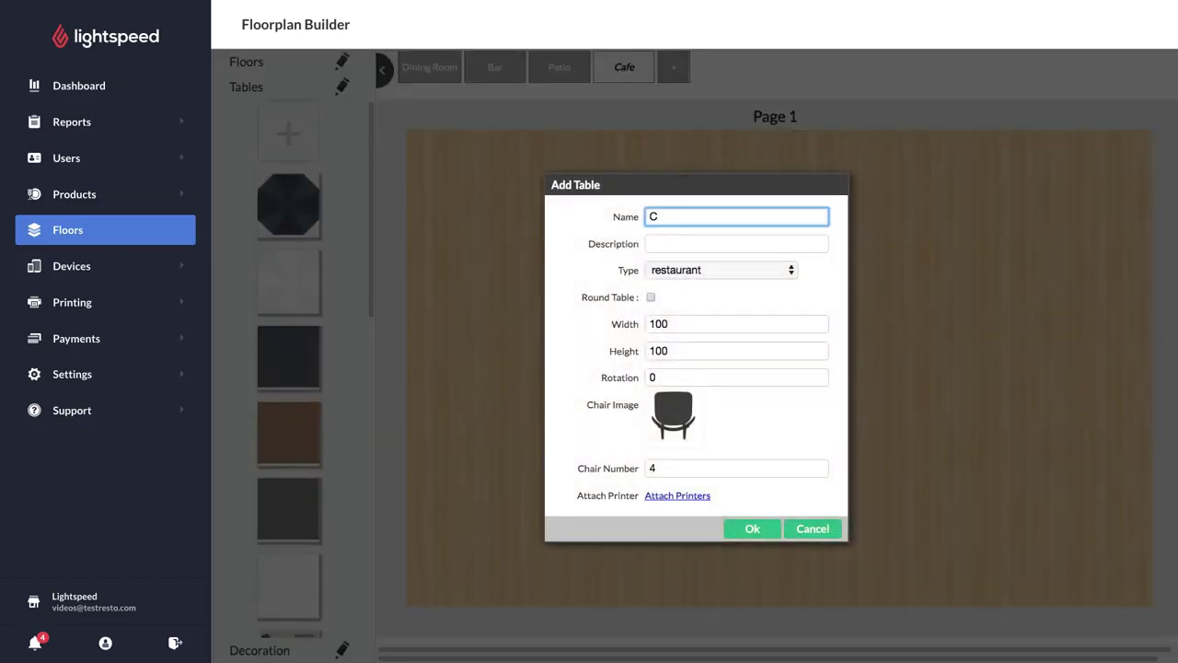
Try the takeaway, delivery and bar table types, then keep restaurant.
{"action": "left_click", "coordinate": [685, 274]}
{"action": "left_click", "coordinate": [685, 271]}
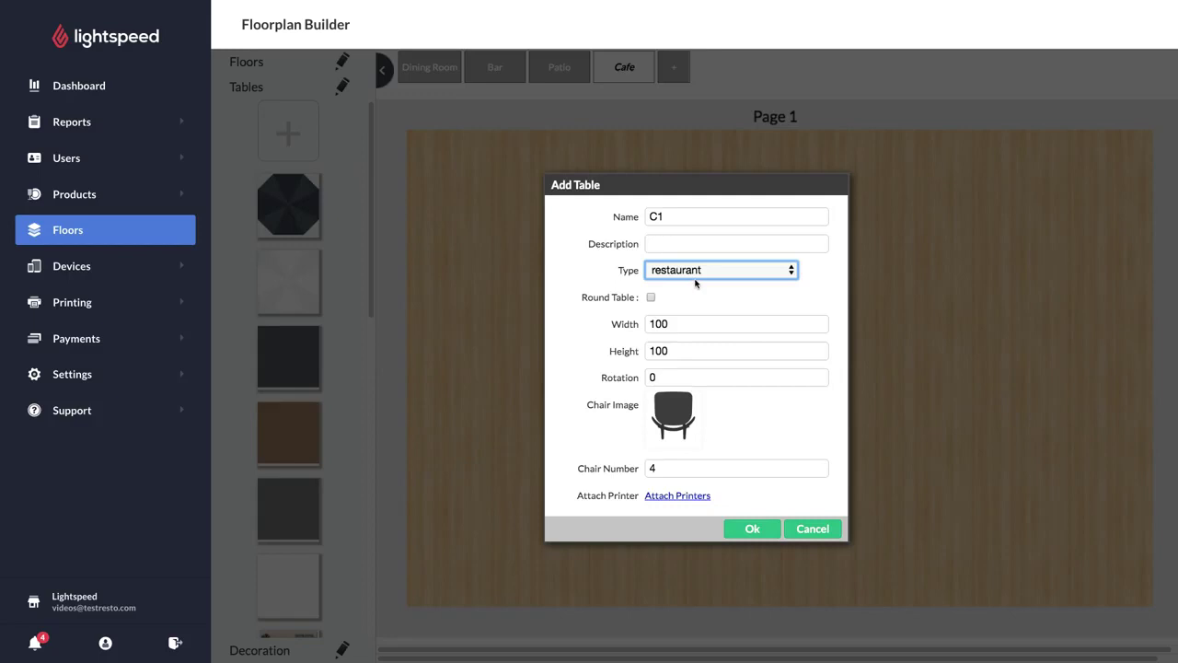
{"action": "left_click", "coordinate": [704, 274]}
{"action": "left_click", "coordinate": [702, 286]}
{"action": "left_click", "coordinate": [705, 269]}
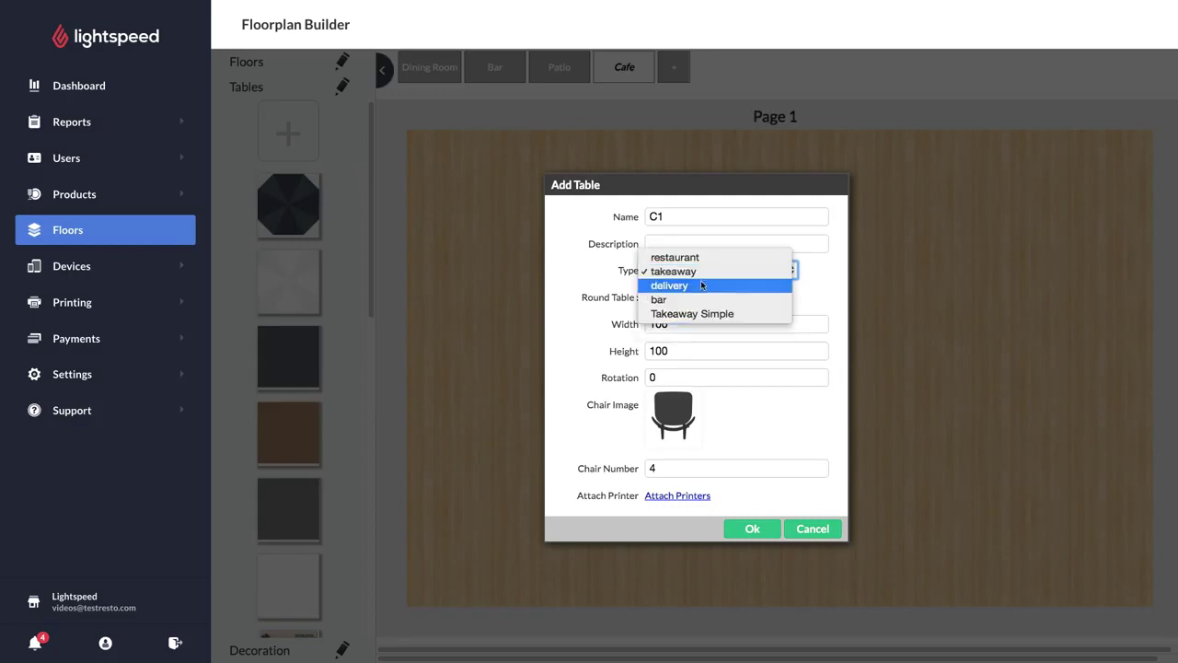
{"action": "left_click", "coordinate": [701, 281]}
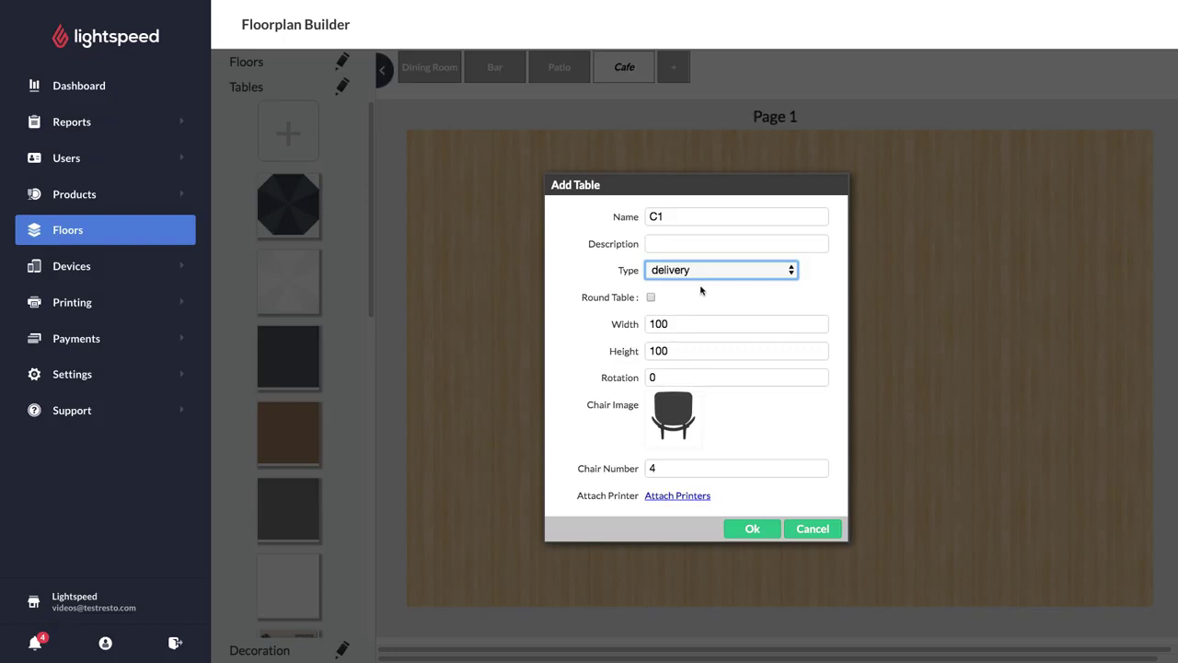
{"action": "left_click", "coordinate": [702, 272]}
{"action": "left_click", "coordinate": [696, 284]}
{"action": "left_click", "coordinate": [696, 274]}
{"action": "left_click", "coordinate": [695, 306]}
{"action": "left_click", "coordinate": [695, 273]}
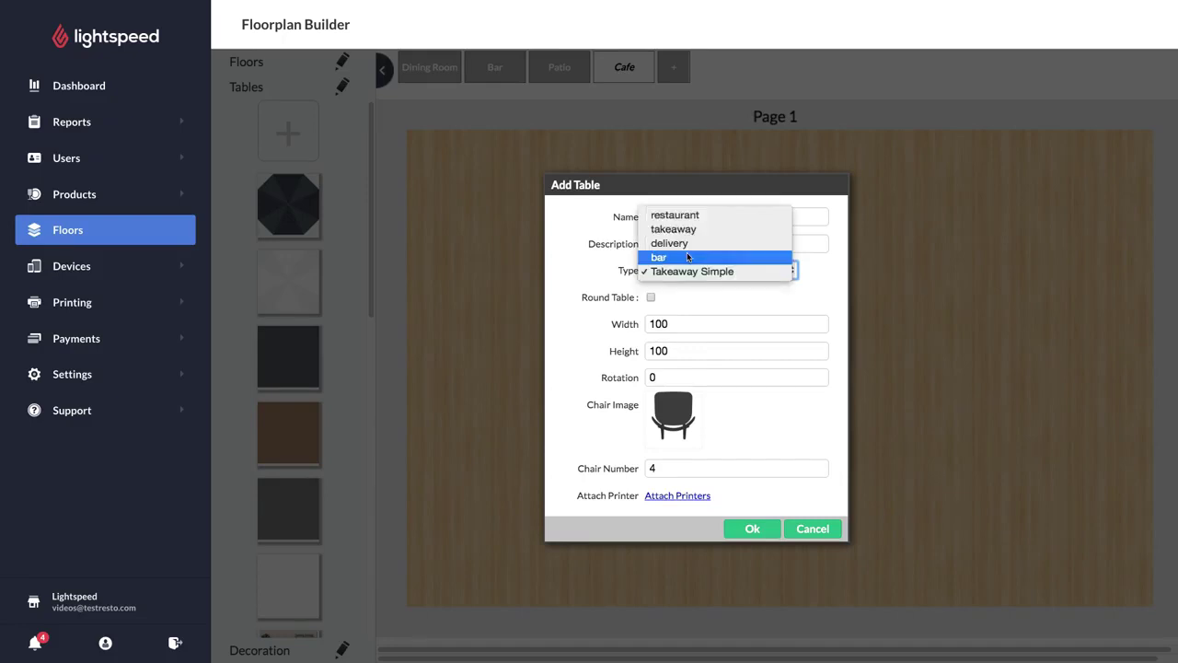
{"action": "left_click", "coordinate": [687, 249]}
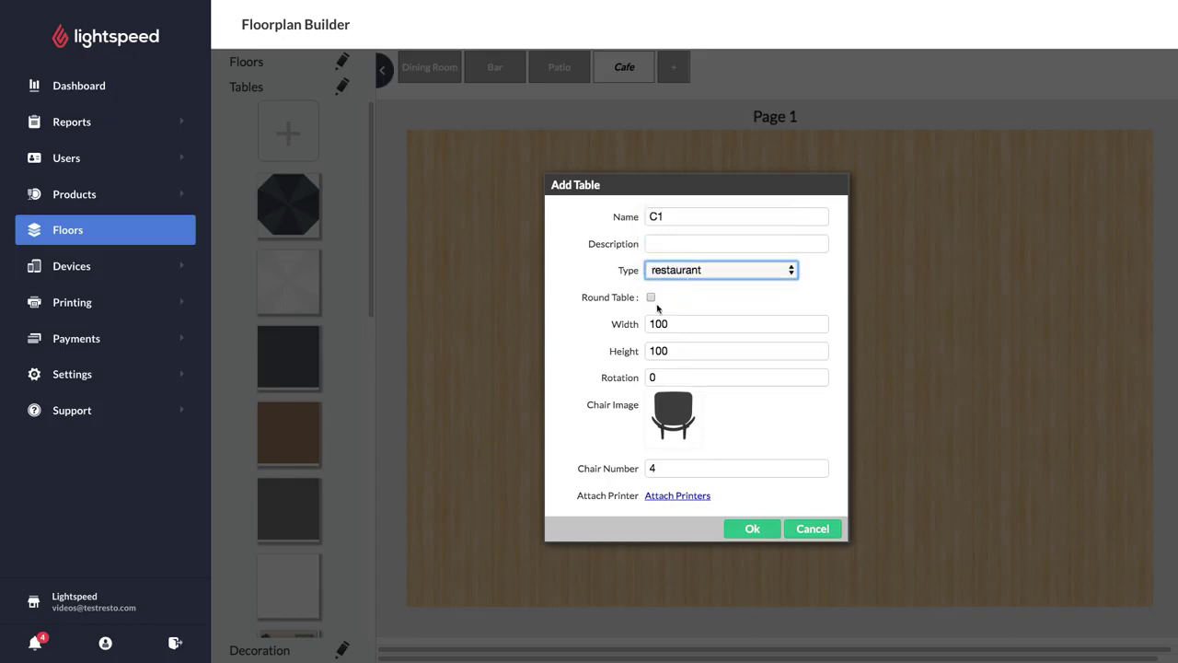
Make C1 a round table with white chairs and place it at the top-left.
{"action": "left_click", "coordinate": [650, 298]}
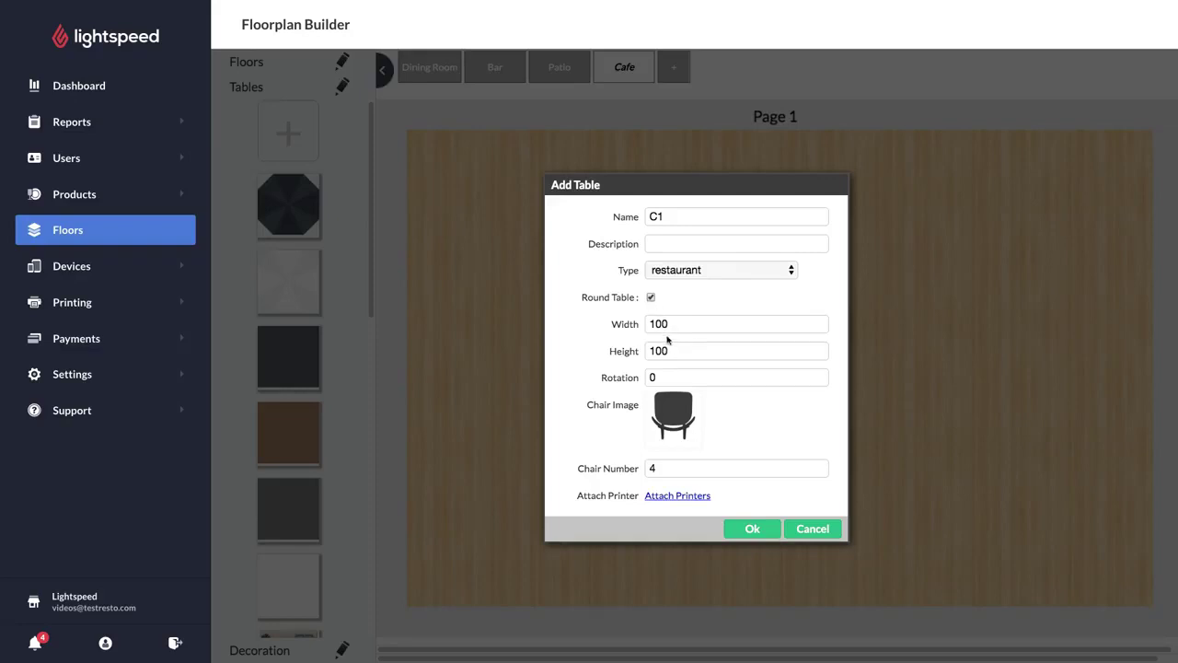
{"action": "left_click", "coordinate": [672, 413]}
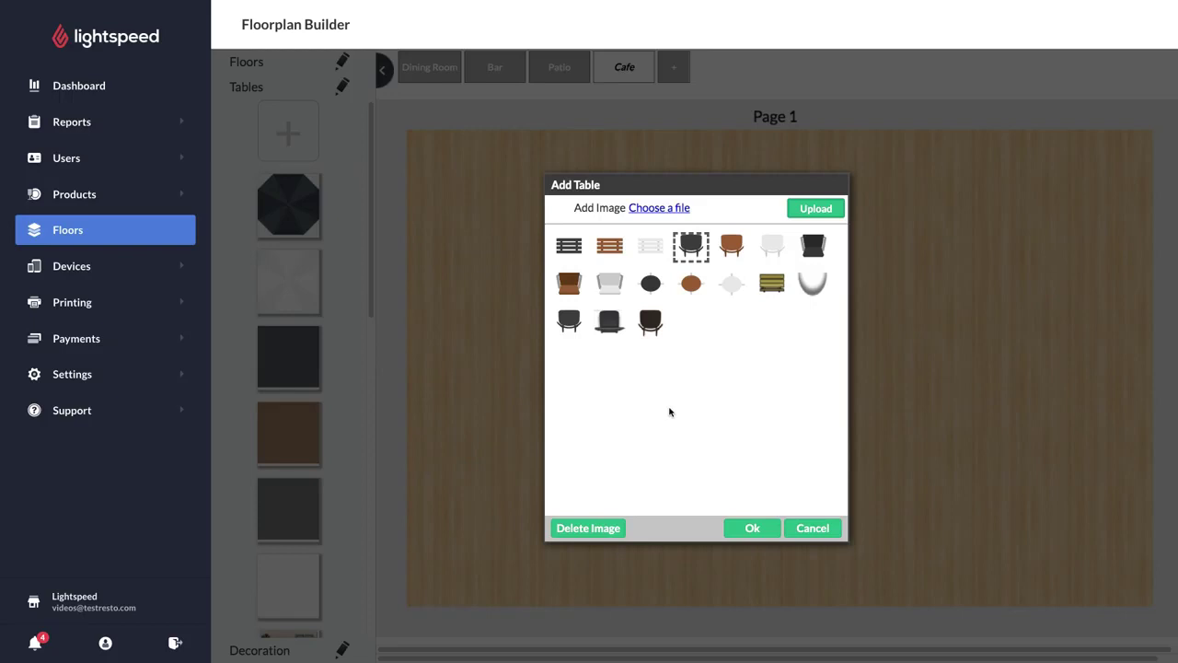
{"action": "left_click", "coordinate": [770, 248]}
{"action": "left_click", "coordinate": [758, 531]}
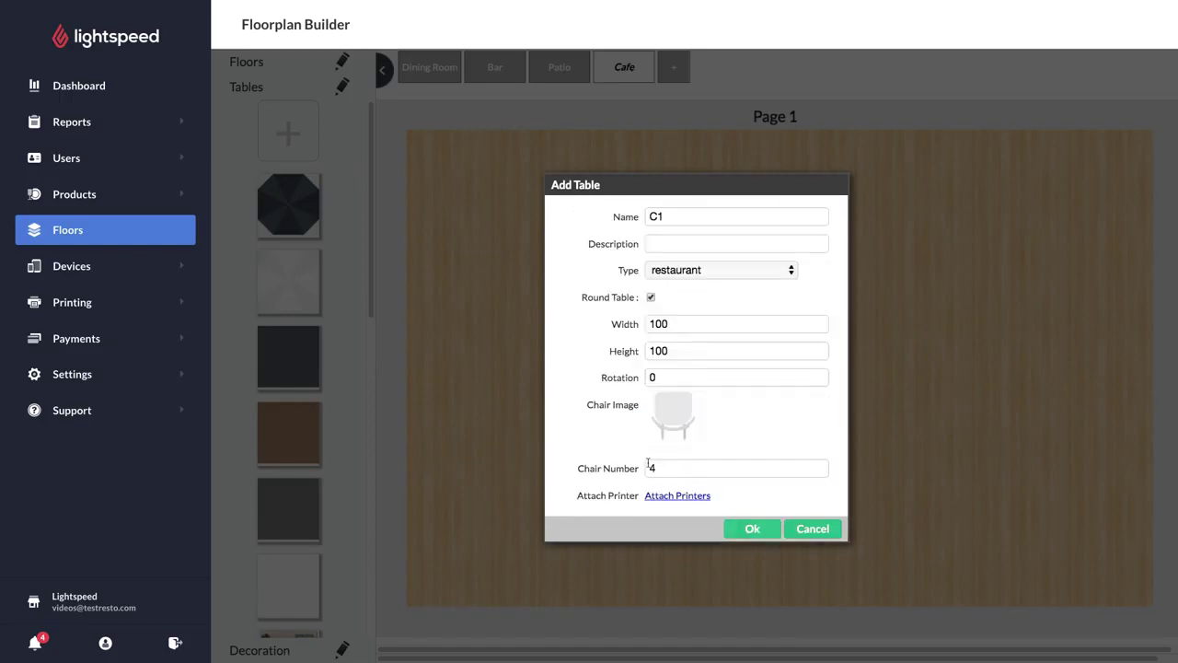
{"action": "left_click", "coordinate": [738, 529]}
{"action": "left_click_drag", "start_coordinate": [560, 272], "coordinate": [511, 210]}
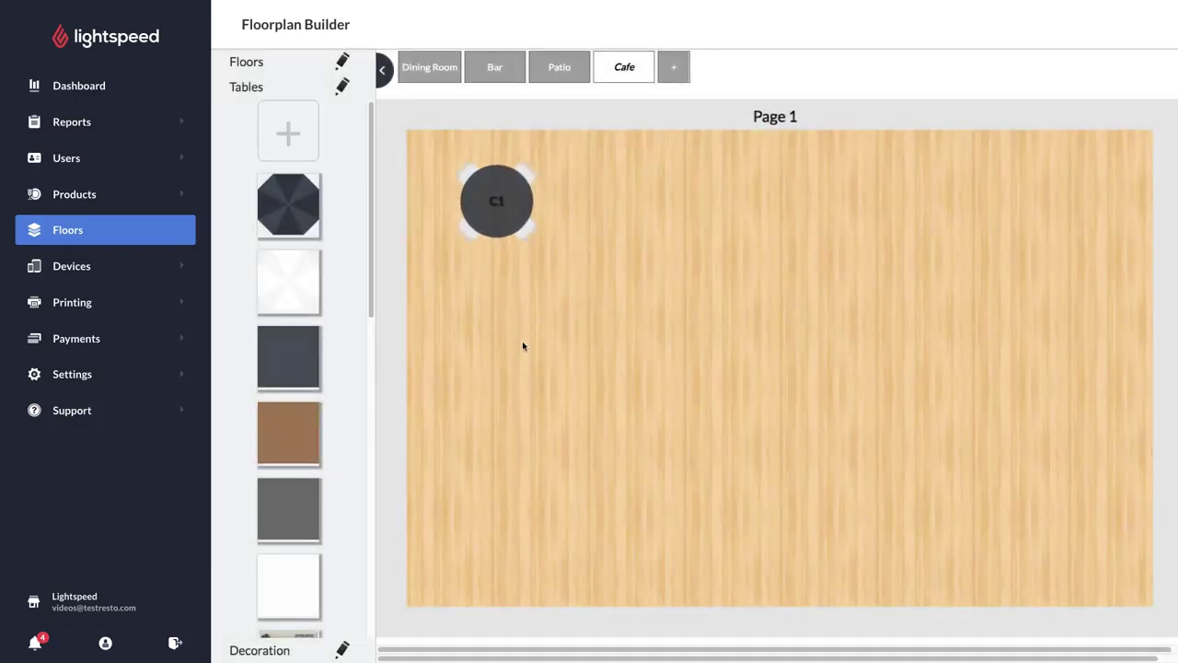
Swap table C1's chair image to the brown chair.
{"action": "double_click", "coordinate": [505, 225]}
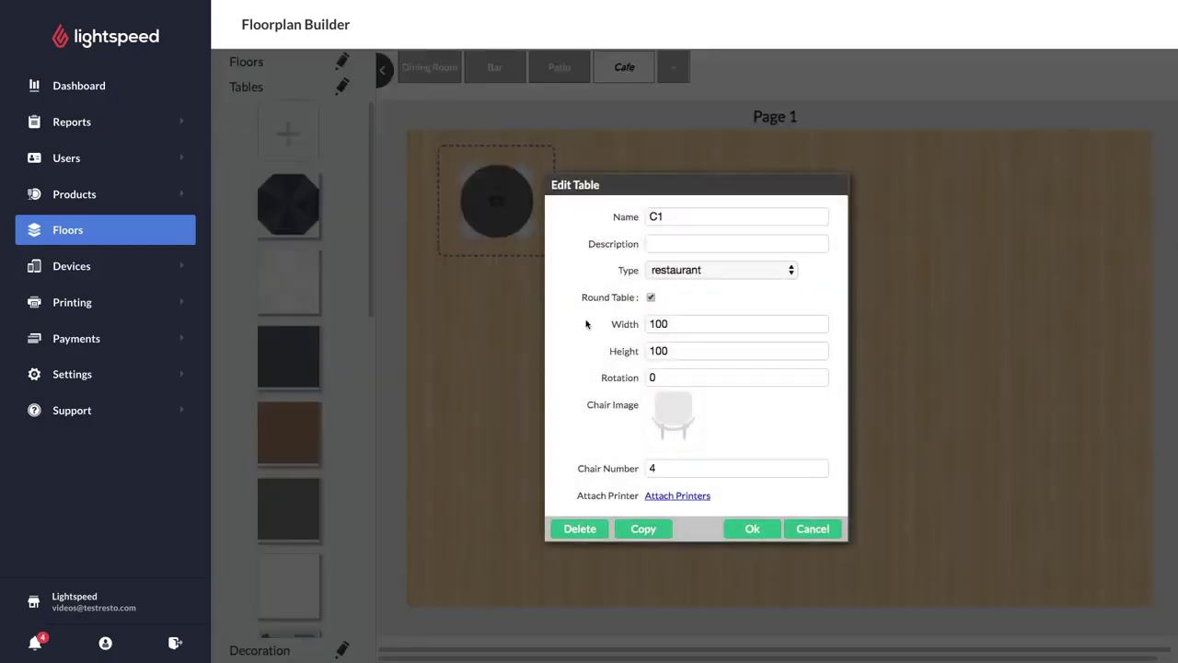
{"action": "left_click", "coordinate": [669, 405]}
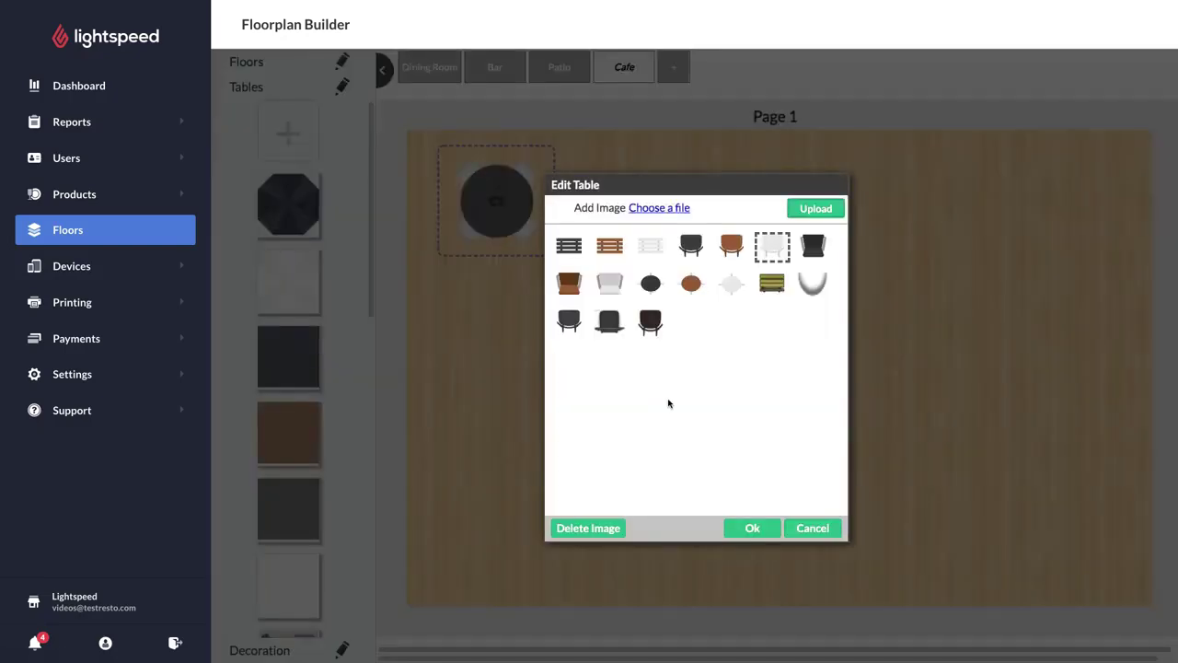
{"action": "left_click", "coordinate": [730, 246]}
{"action": "left_click", "coordinate": [747, 528]}
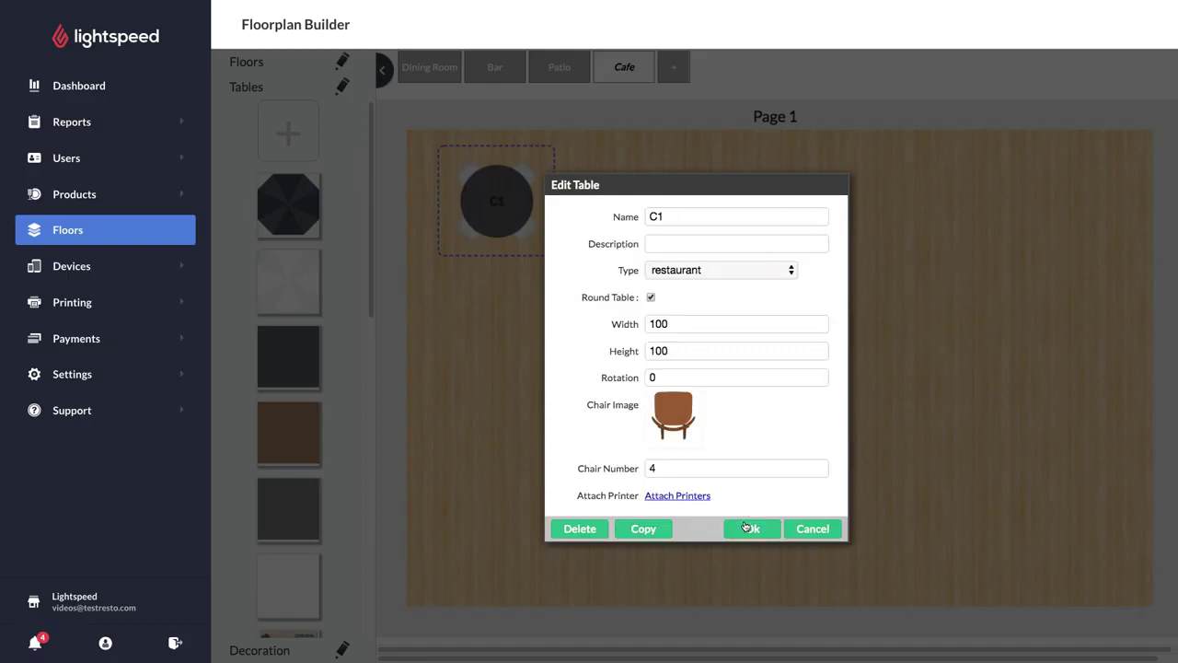
{"action": "left_click", "coordinate": [747, 529]}
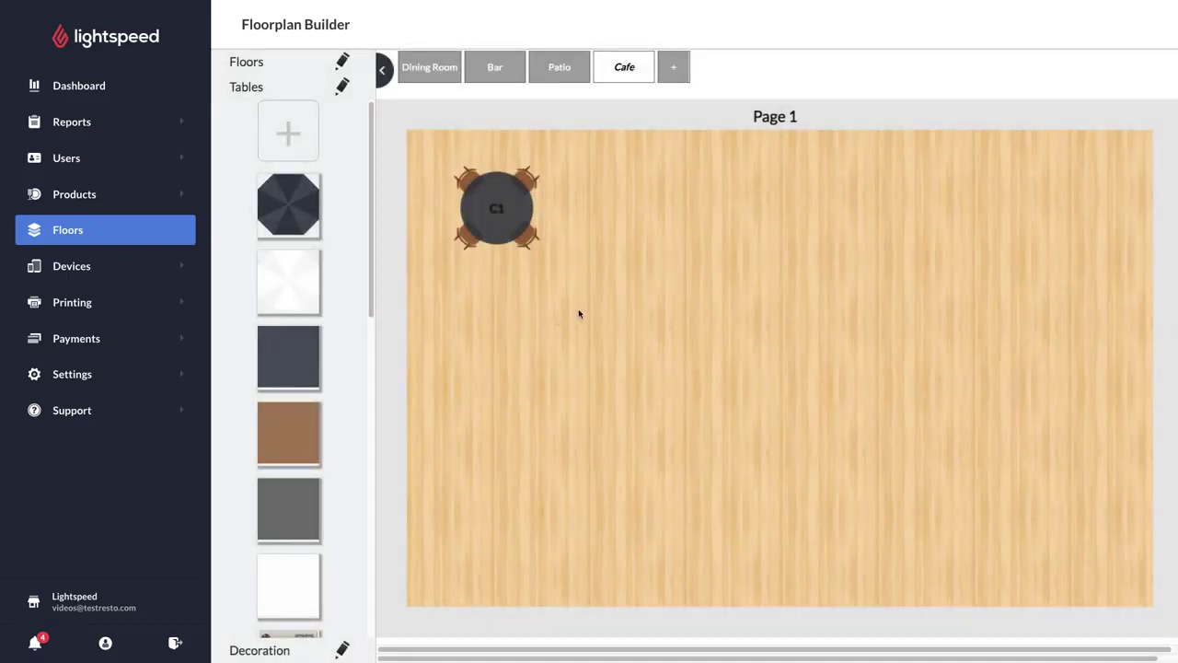
Copy table C1 and place the copy to its right.
{"action": "double_click", "coordinate": [513, 228]}
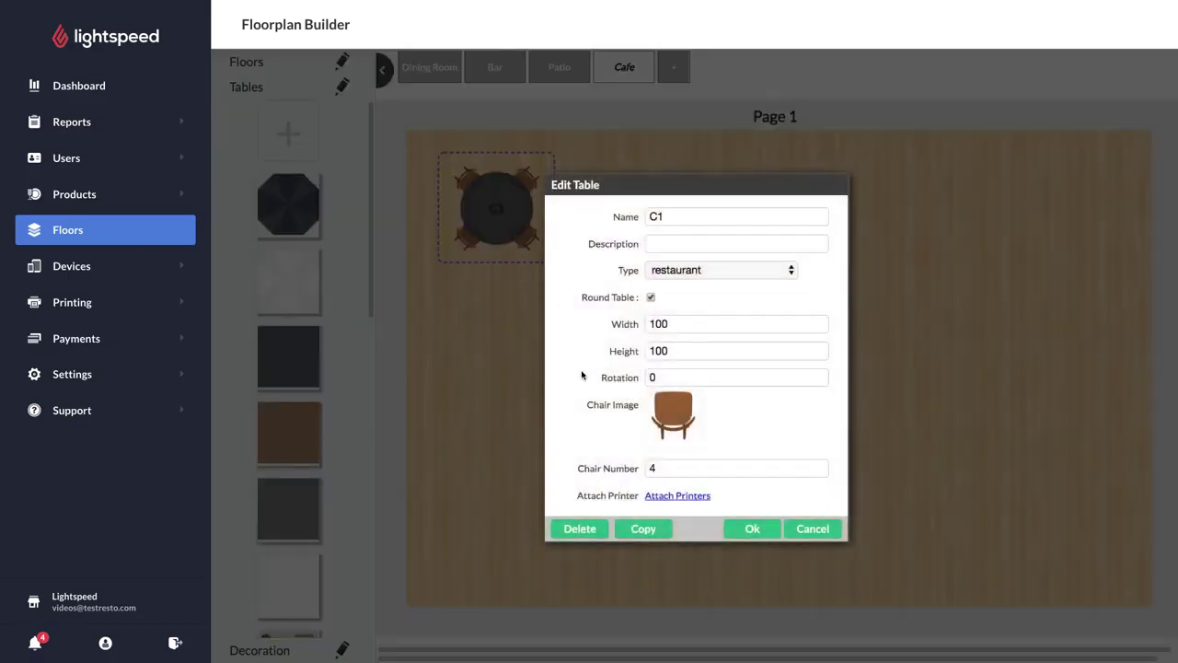
{"action": "left_click", "coordinate": [646, 532]}
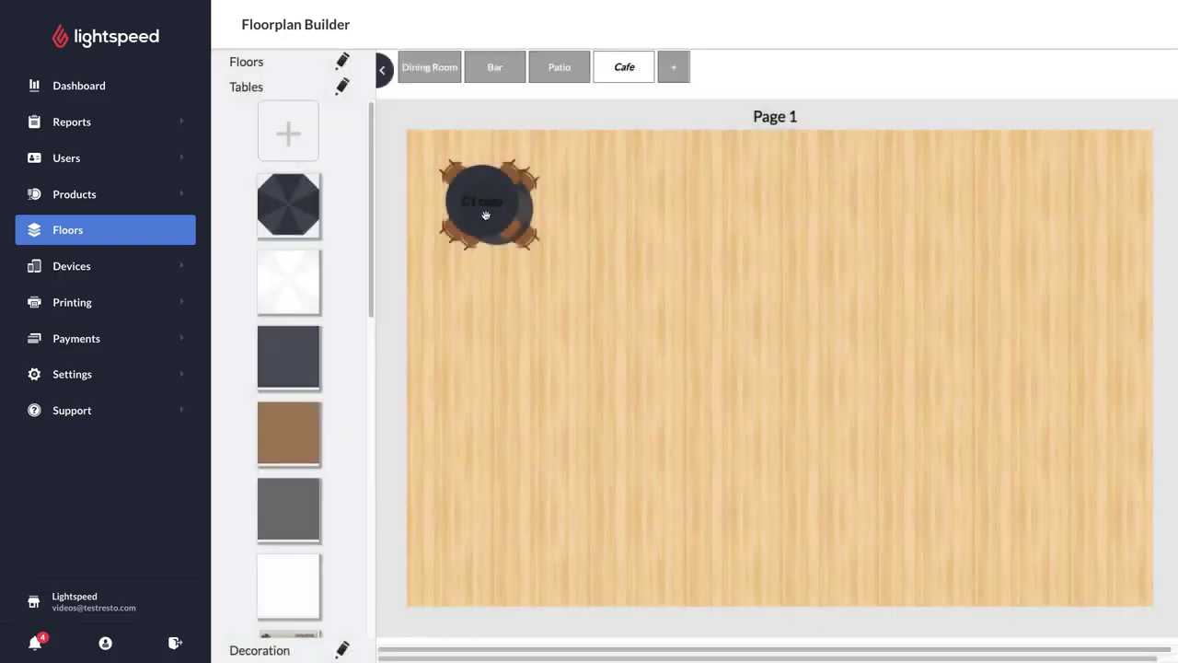
{"action": "left_click_drag", "start_coordinate": [485, 215], "coordinate": [710, 211]}
{"action": "double_click", "coordinate": [625, 224]}
Rename the two copied tables C2 and C3.
{"action": "double_click", "coordinate": [710, 211]}
{"action": "triple_click", "coordinate": [712, 221]}
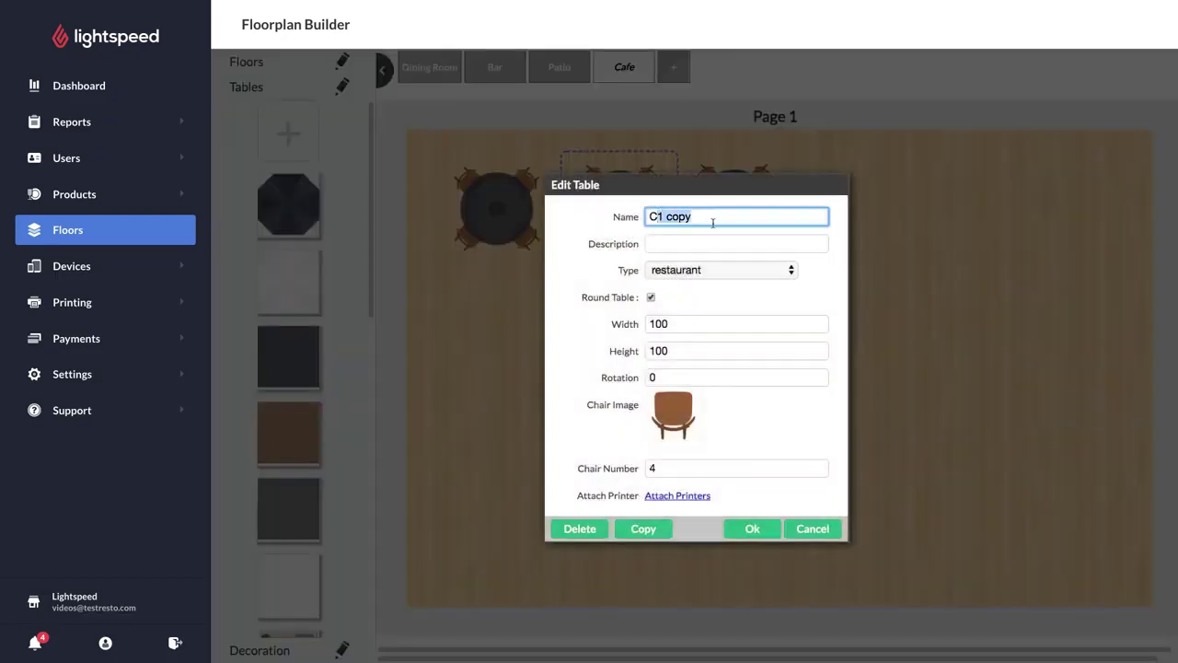
{"action": "type", "text": "C2"}
{"action": "left_click", "coordinate": [749, 528]}
{"action": "double_click", "coordinate": [719, 222]}
{"action": "triple_click", "coordinate": [736, 216]}
{"action": "type", "text": "C2"}
{"action": "left_click", "coordinate": [747, 527]}
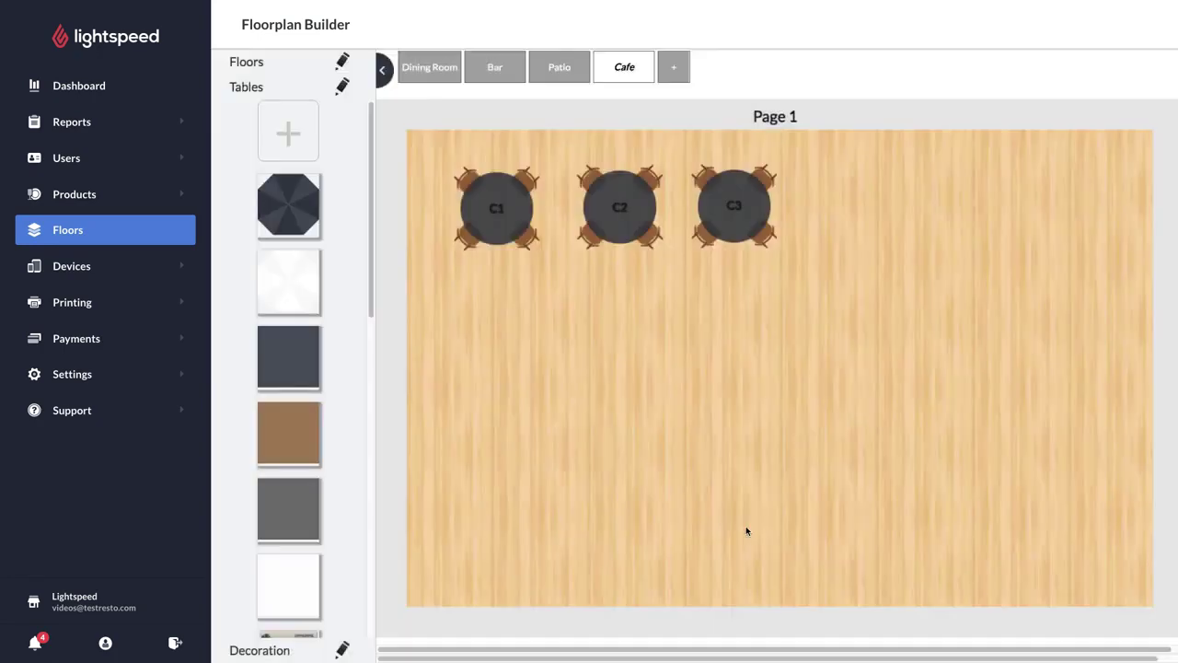
Add a brown bar-type table BAR, 600×80 with 0 chairs, along the bottom.
{"action": "left_click", "coordinate": [295, 434]}
{"action": "left_click", "coordinate": [659, 213]}
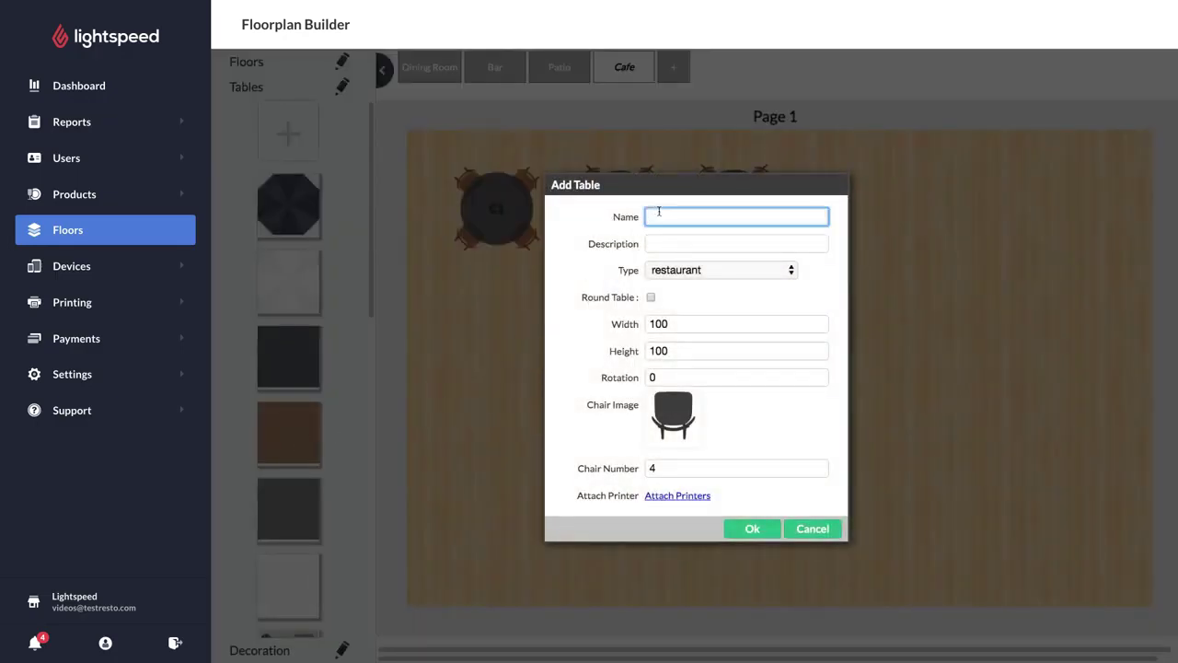
{"action": "type", "text": "BAR"}
{"action": "left_click", "coordinate": [681, 269]}
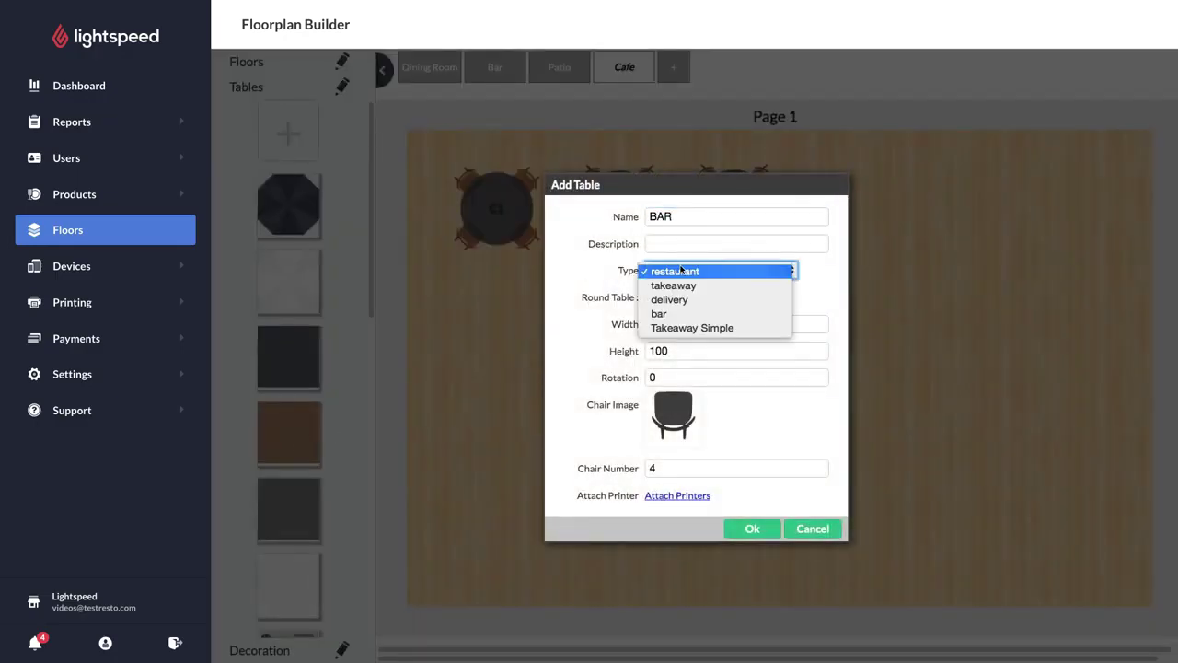
{"action": "left_click", "coordinate": [659, 313]}
{"action": "double_click", "coordinate": [696, 322]}
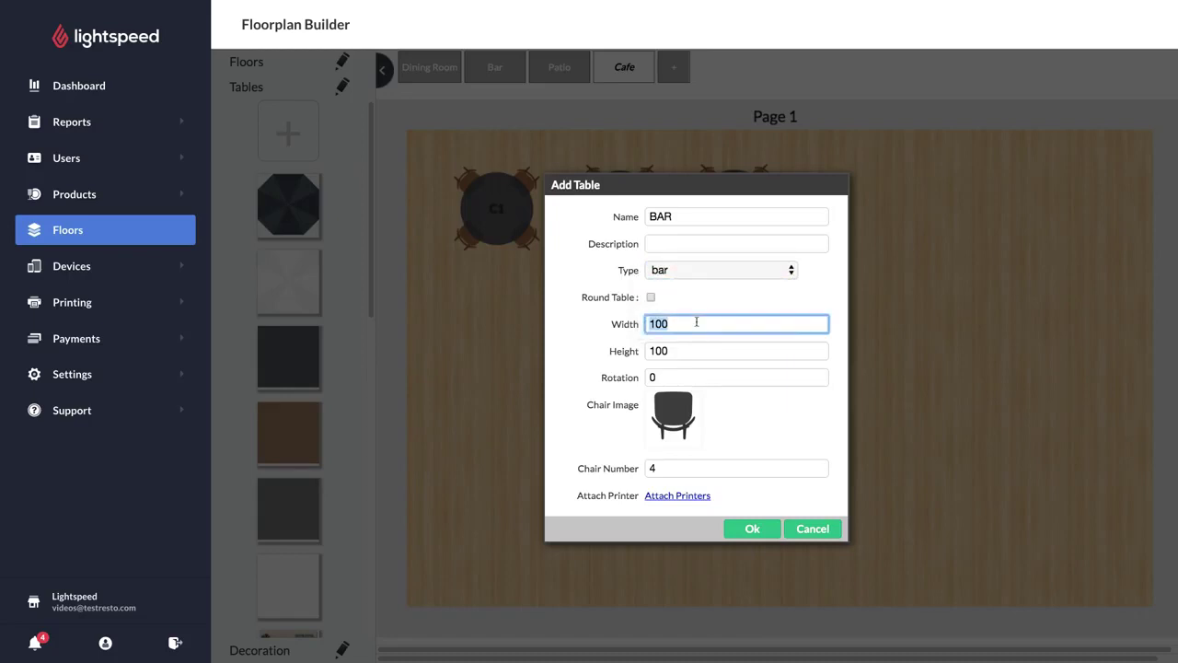
{"action": "type", "text": "600"}
{"action": "key", "text": "Tab"}
{"action": "type", "text": "80"}
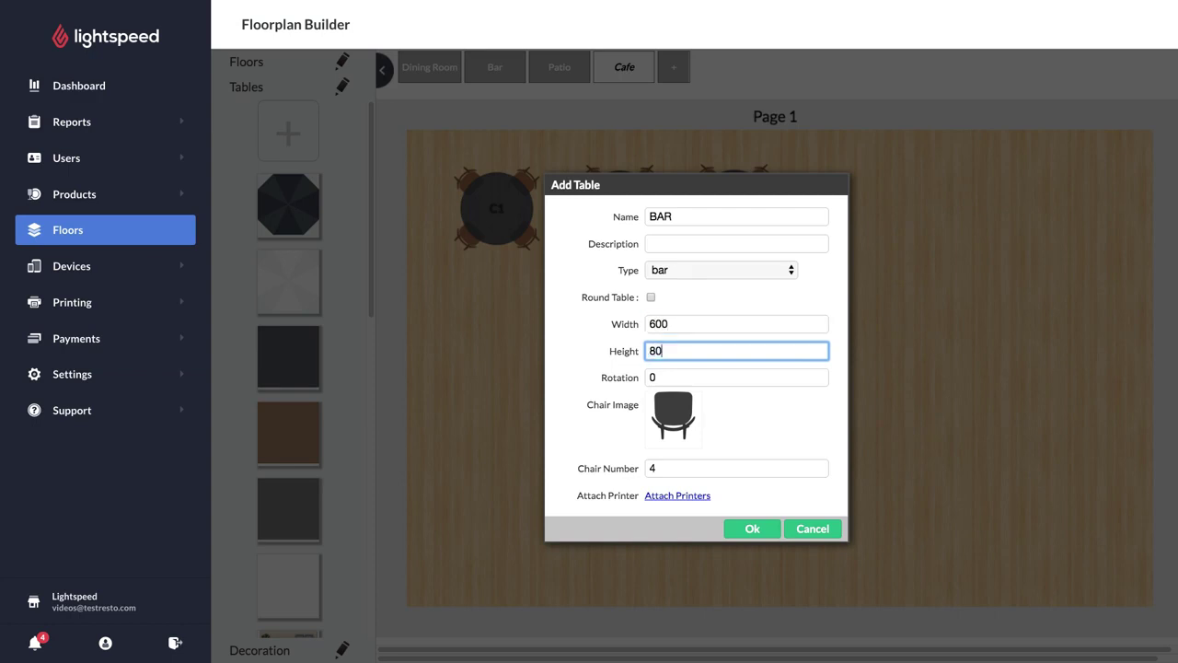
{"action": "double_click", "coordinate": [664, 472]}
{"action": "type", "text": "0"}
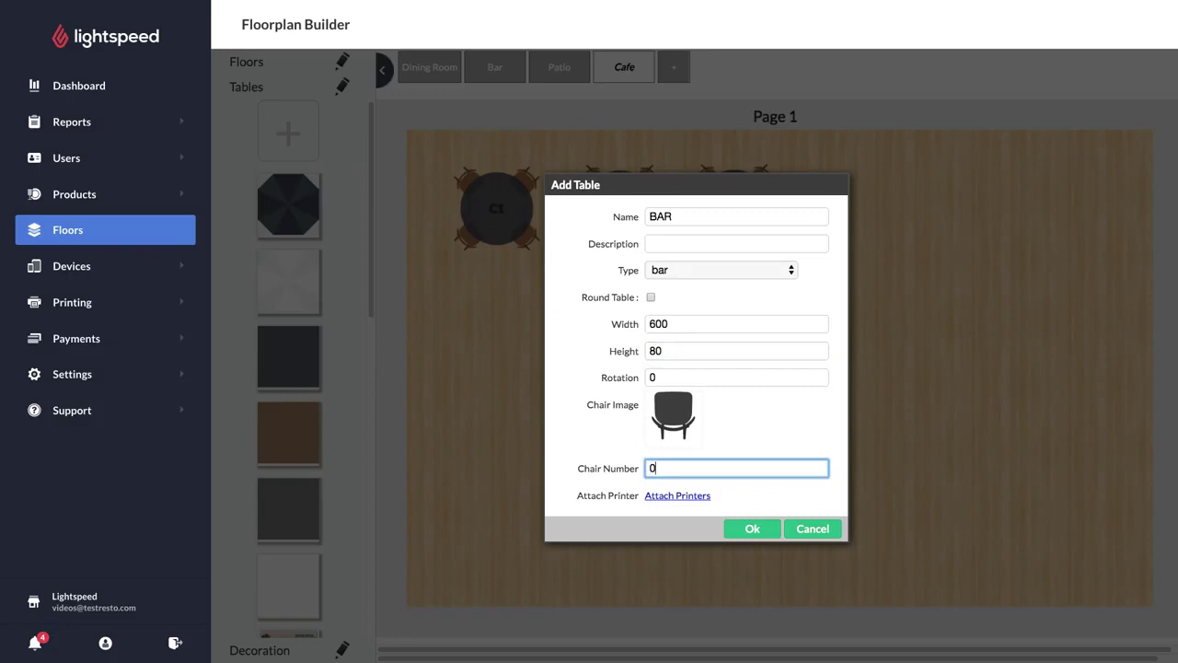
{"action": "left_click", "coordinate": [734, 527]}
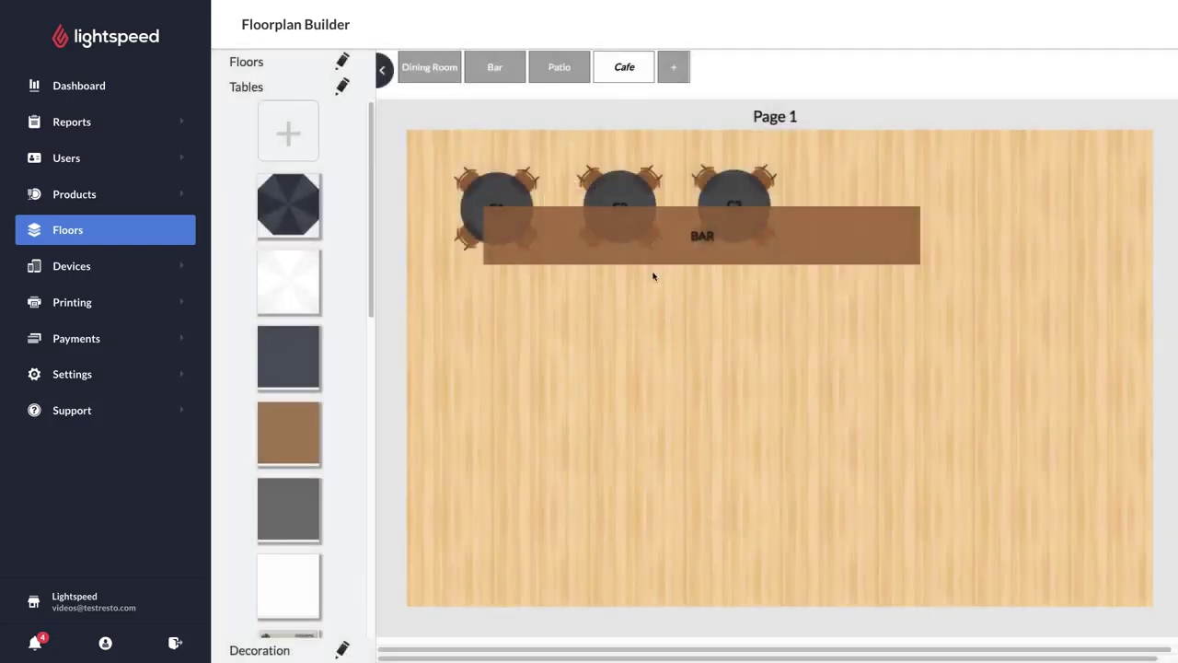
{"action": "left_click_drag", "start_coordinate": [650, 255], "coordinate": [589, 580]}
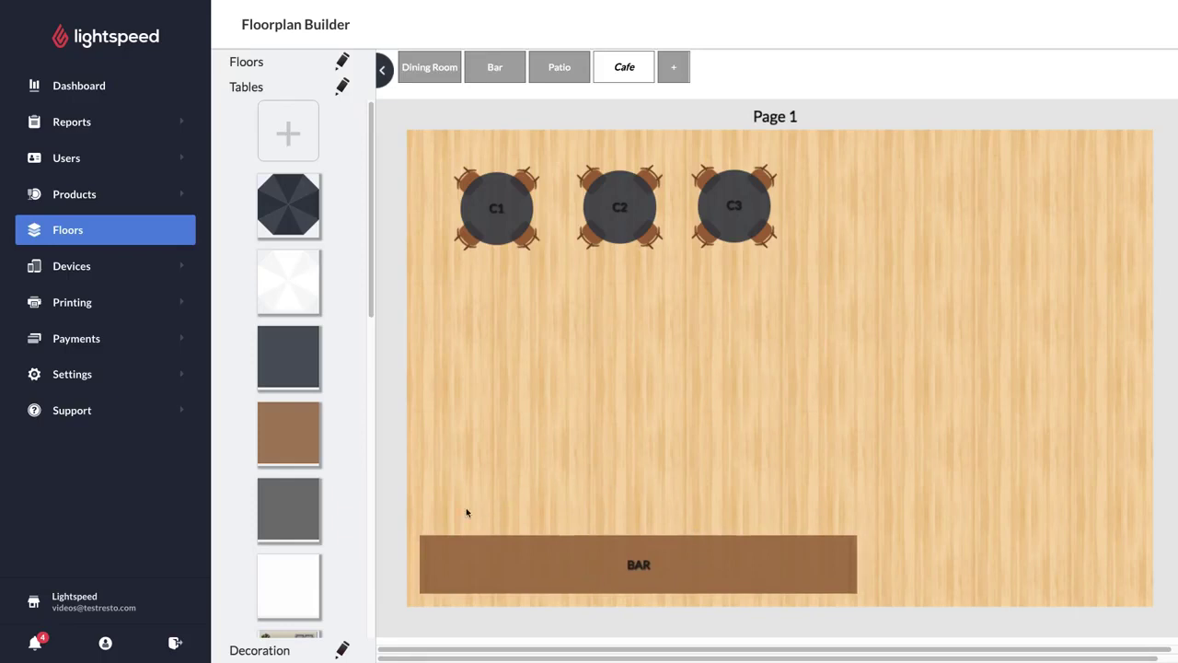
Add a round grey 50×50 table C10 with 0 chairs just above the BAR.
{"action": "left_click", "coordinate": [281, 505]}
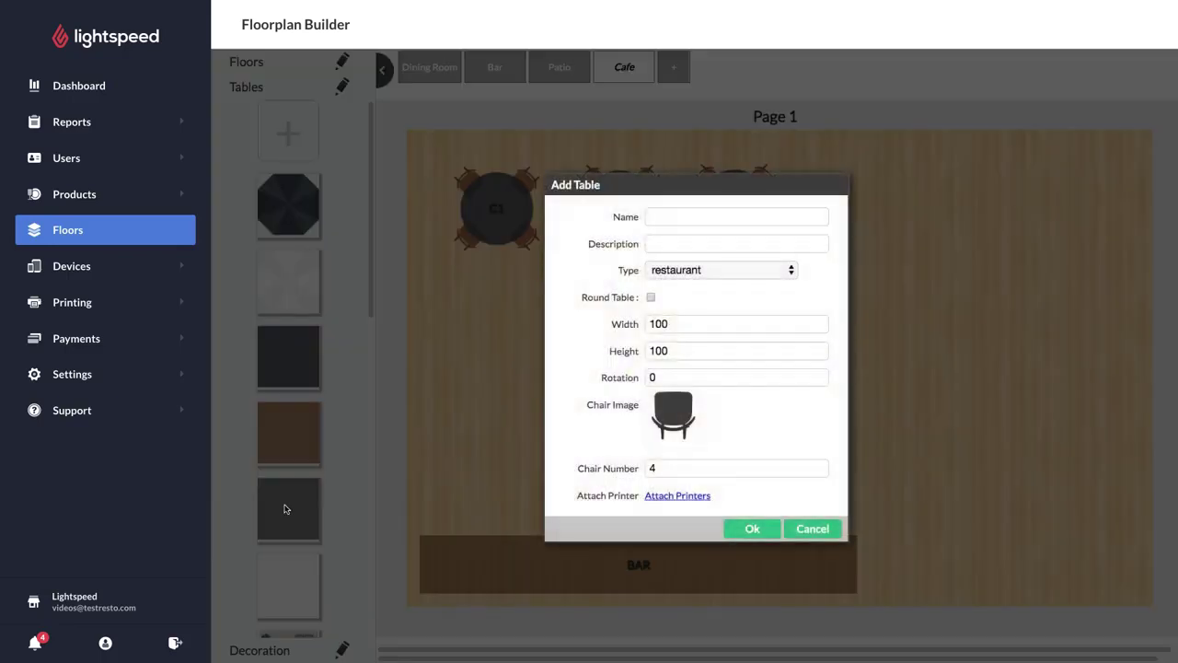
{"action": "left_click", "coordinate": [663, 218]}
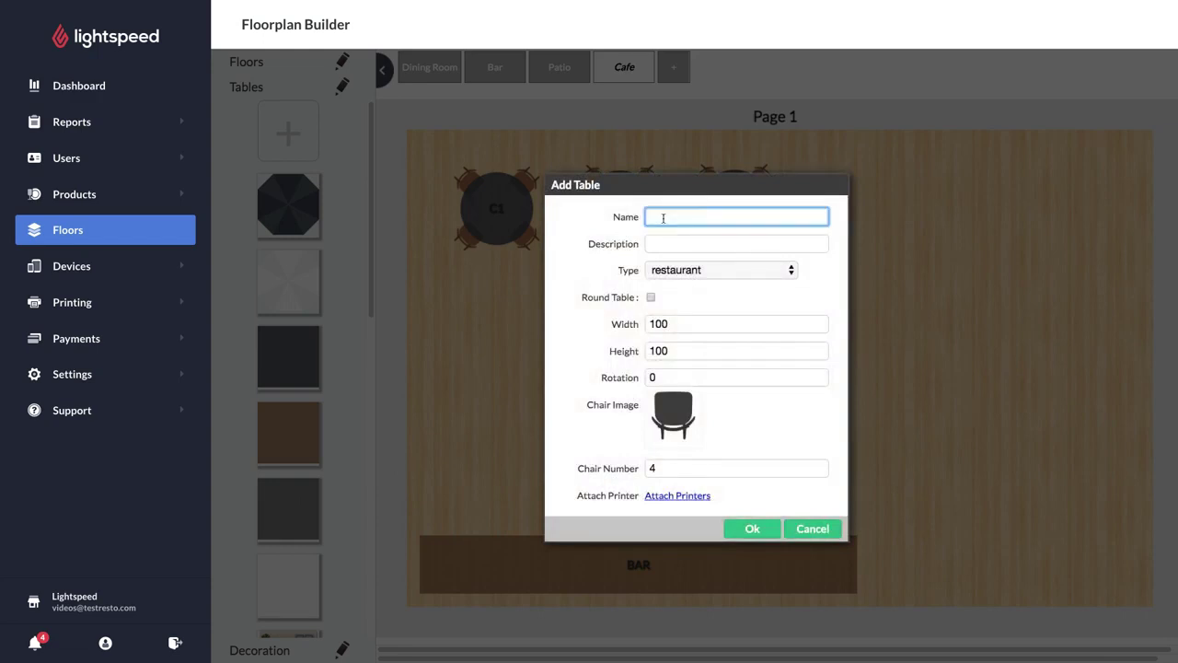
{"action": "type", "text": "C10"}
{"action": "double_click", "coordinate": [680, 324]}
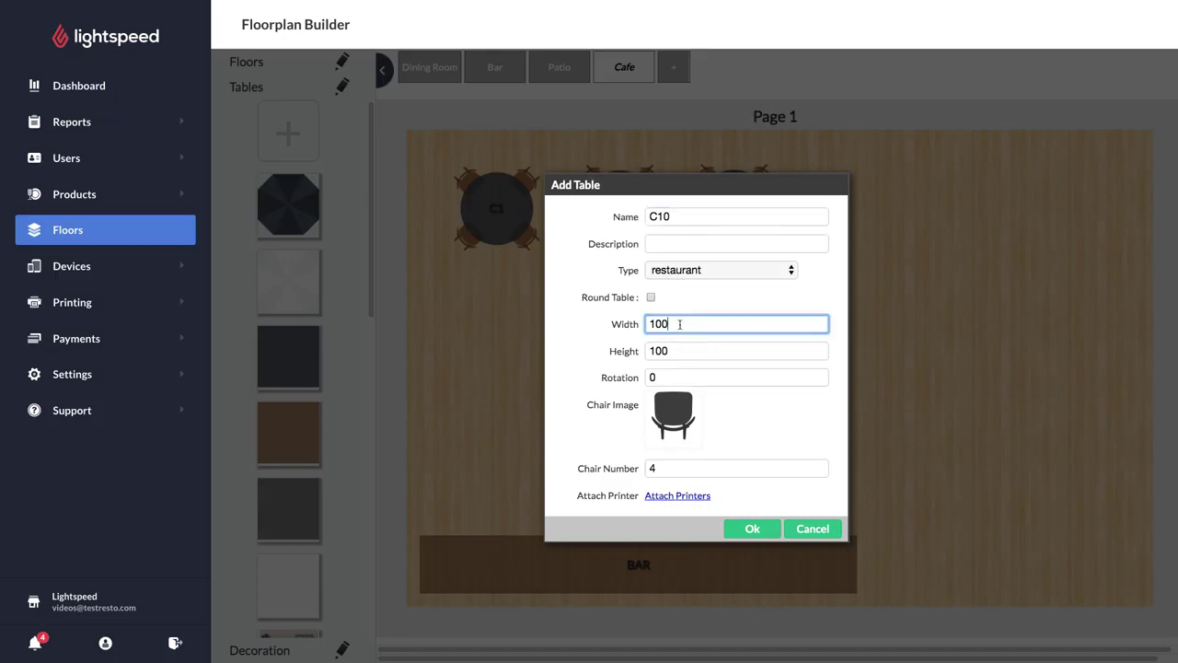
{"action": "type", "text": "50"}
{"action": "key", "text": "Tab"}
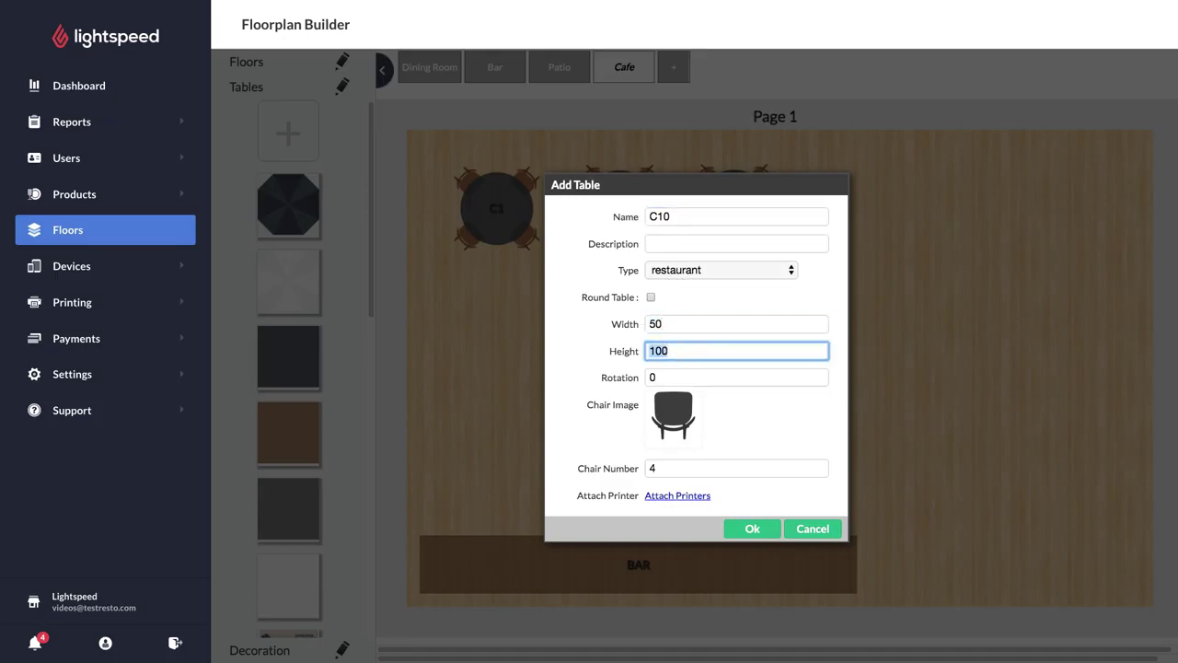
{"action": "type", "text": "50"}
{"action": "left_click", "coordinate": [651, 297]}
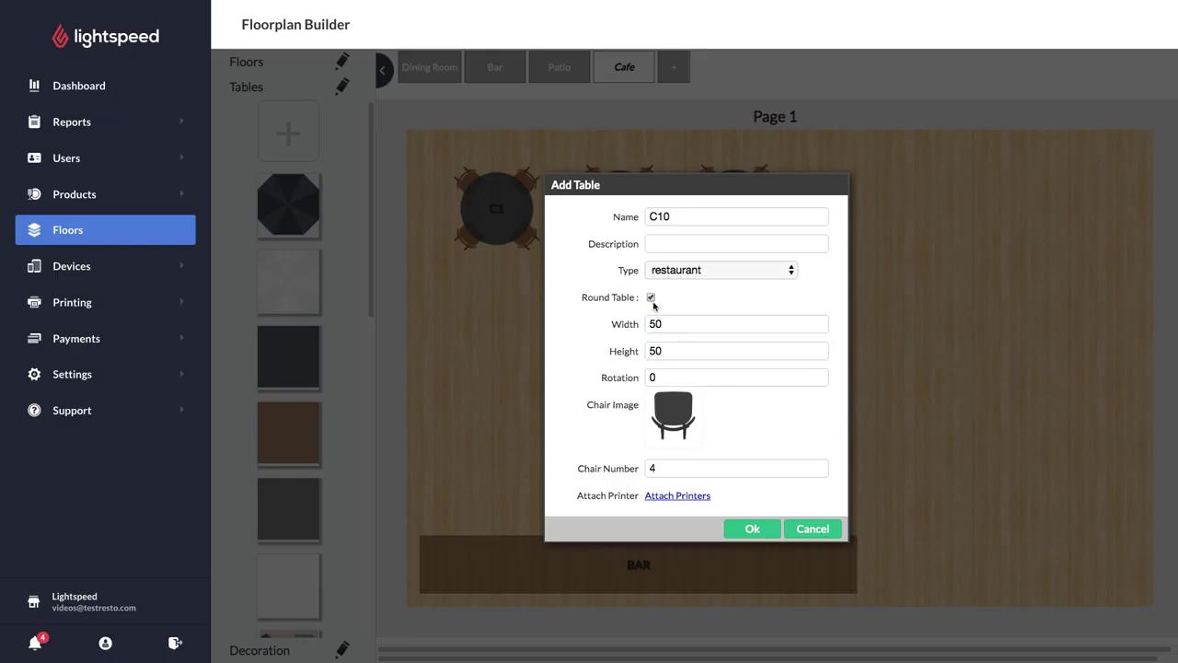
{"action": "left_click", "coordinate": [665, 471]}
{"action": "key", "text": "BackSpace"}
{"action": "type", "text": "0"}
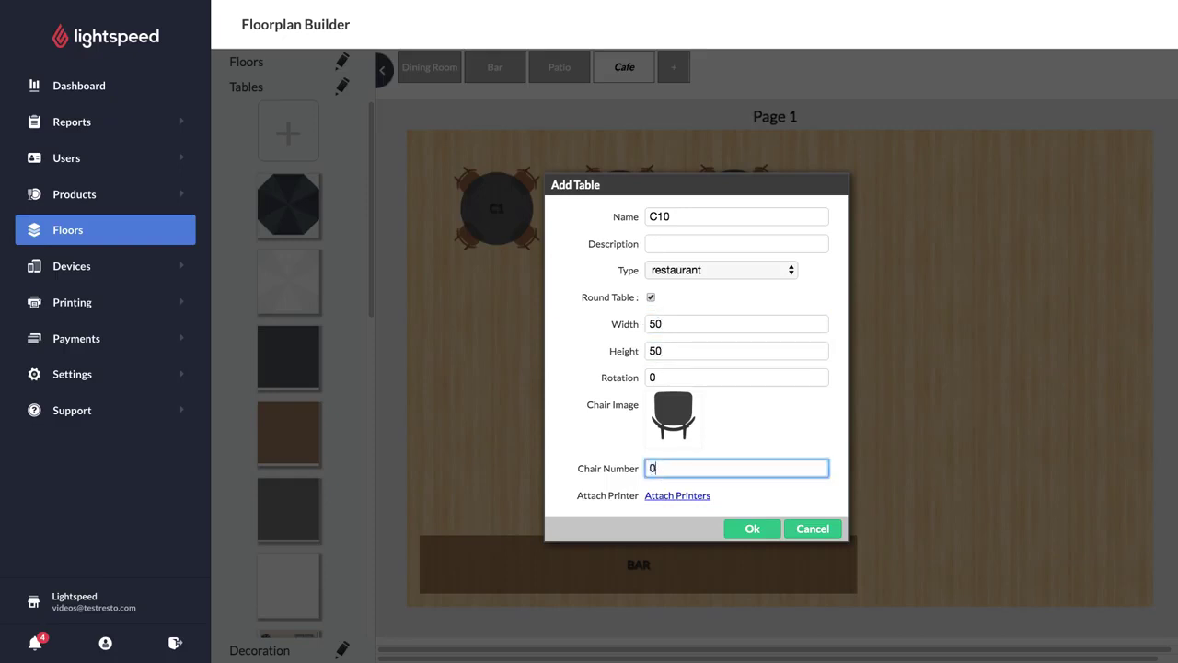
{"action": "left_click", "coordinate": [741, 527]}
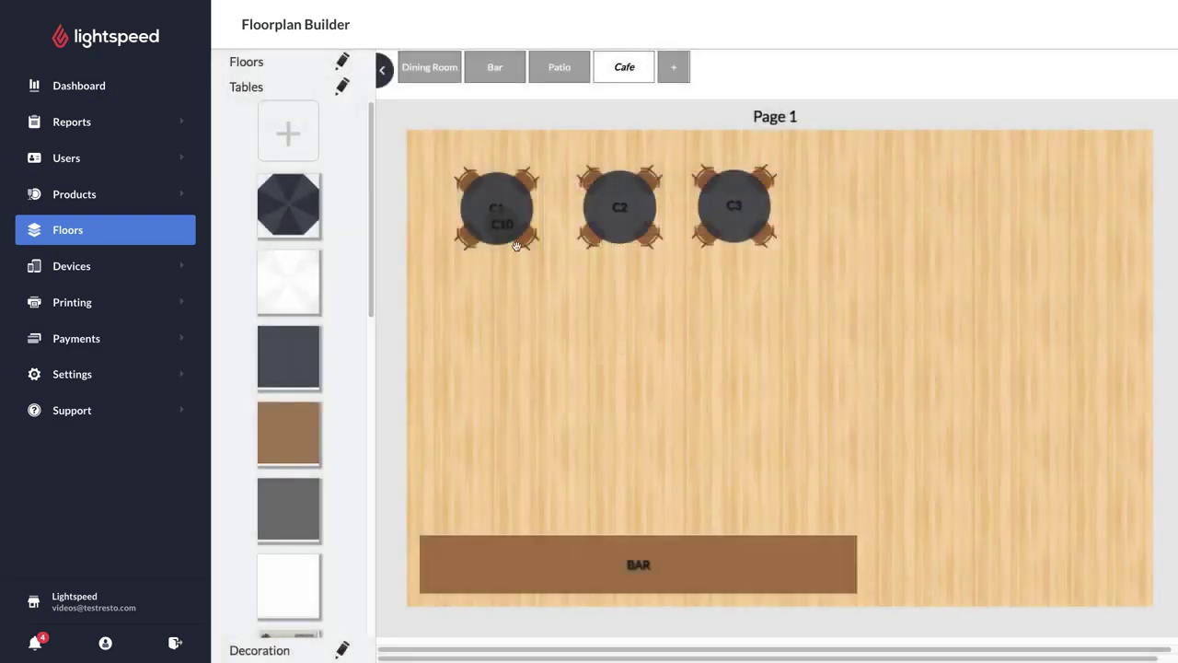
{"action": "left_click_drag", "start_coordinate": [508, 255], "coordinate": [449, 519]}
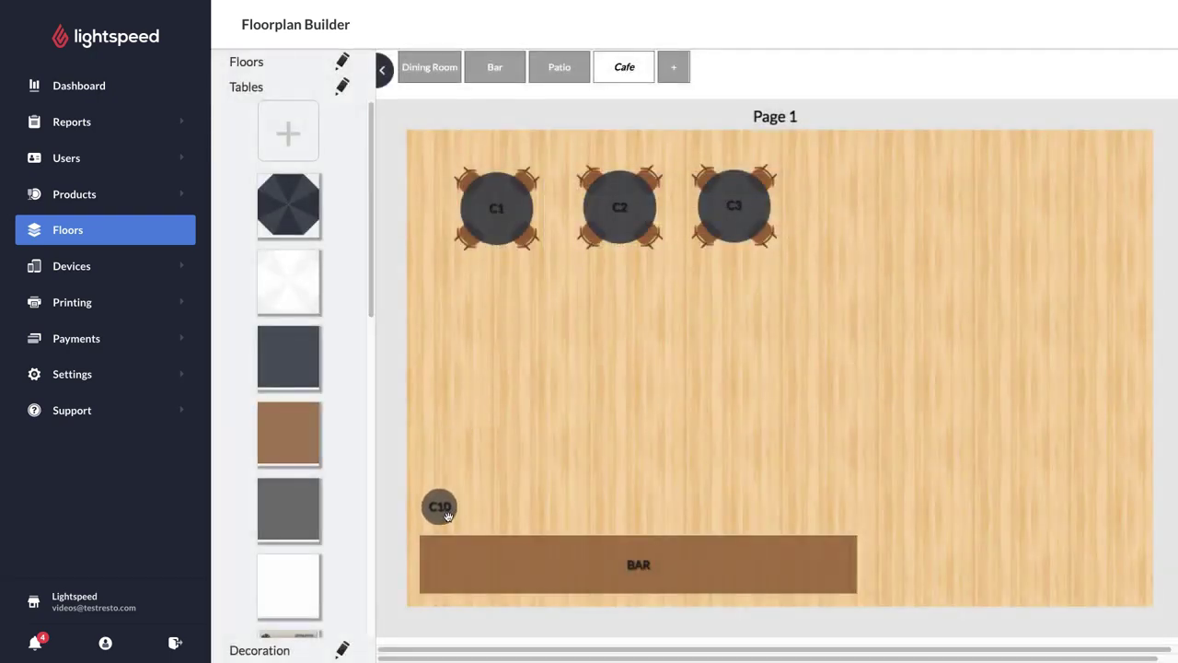
Remove the extra duplicate of table C10 and rename the second bar table C11.
{"action": "double_click", "coordinate": [439, 507]}
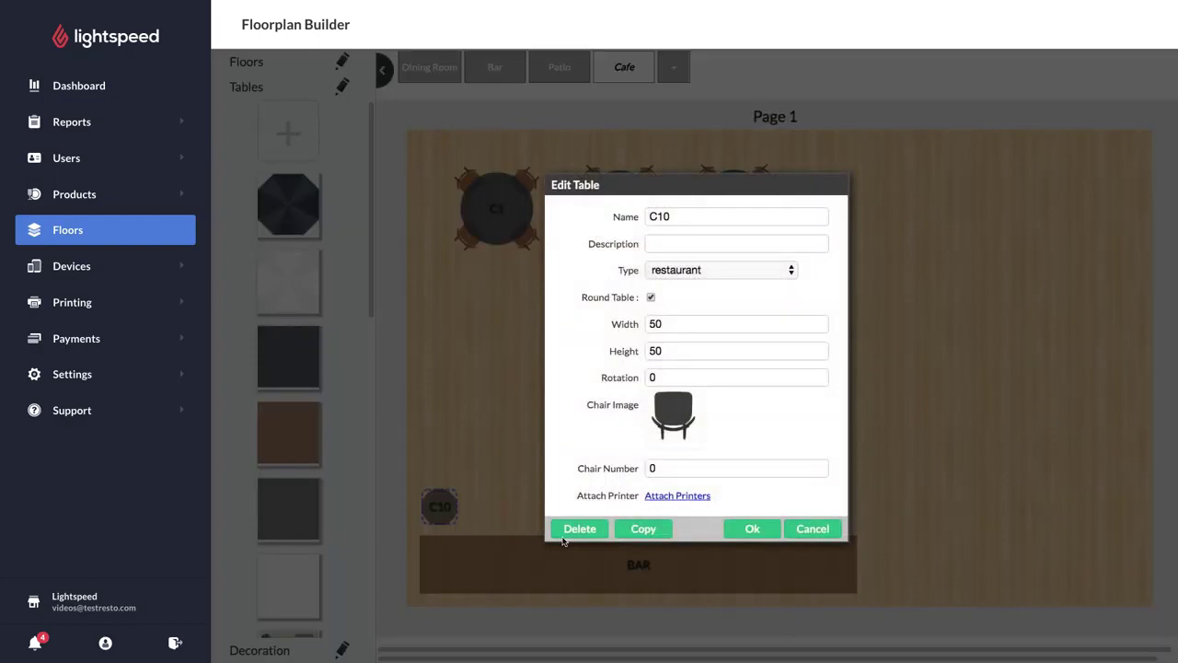
{"action": "left_click", "coordinate": [639, 530]}
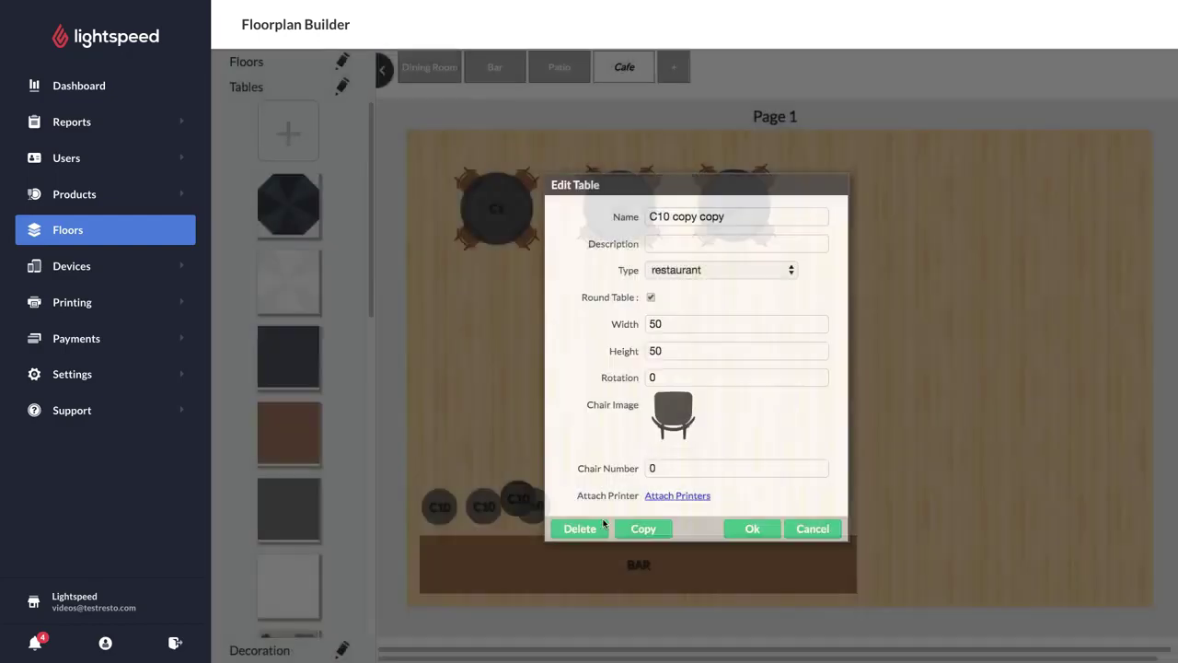
{"action": "left_click", "coordinate": [580, 528]}
{"action": "double_click", "coordinate": [483, 506]}
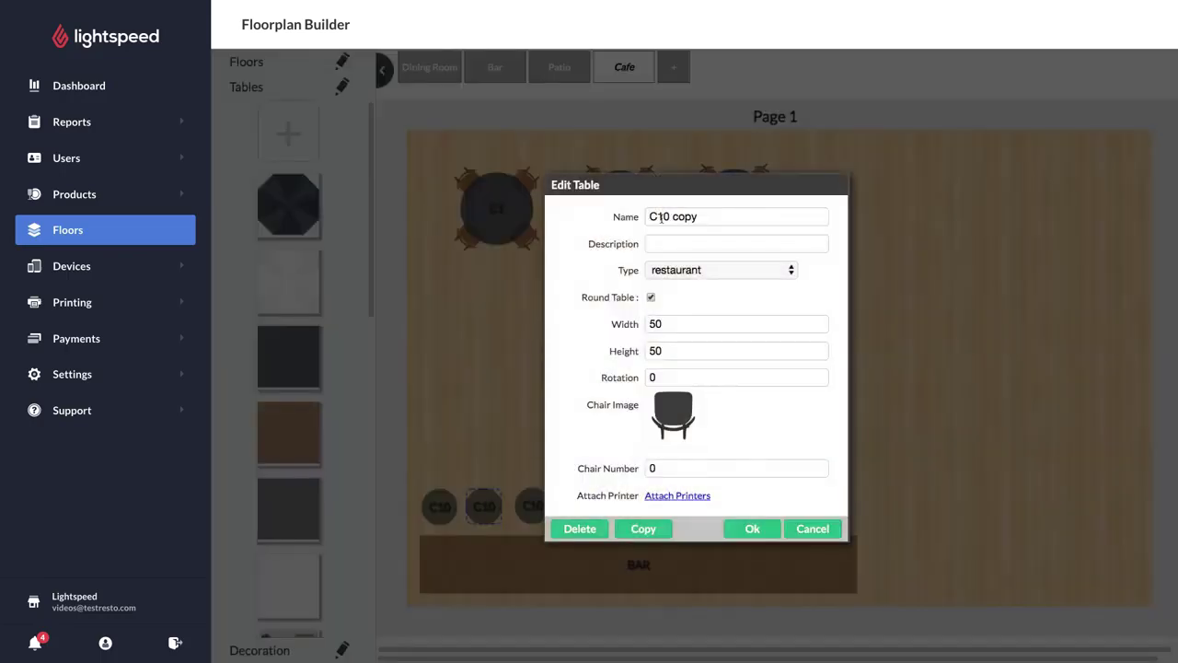
{"action": "double_click", "coordinate": [710, 217]}
{"action": "key", "text": "BackSpace"}
{"action": "key", "text": "BackSpace"}
{"action": "key", "text": "BackSpace"}
{"action": "type", "text": "1"}
{"action": "key", "text": "Return"}
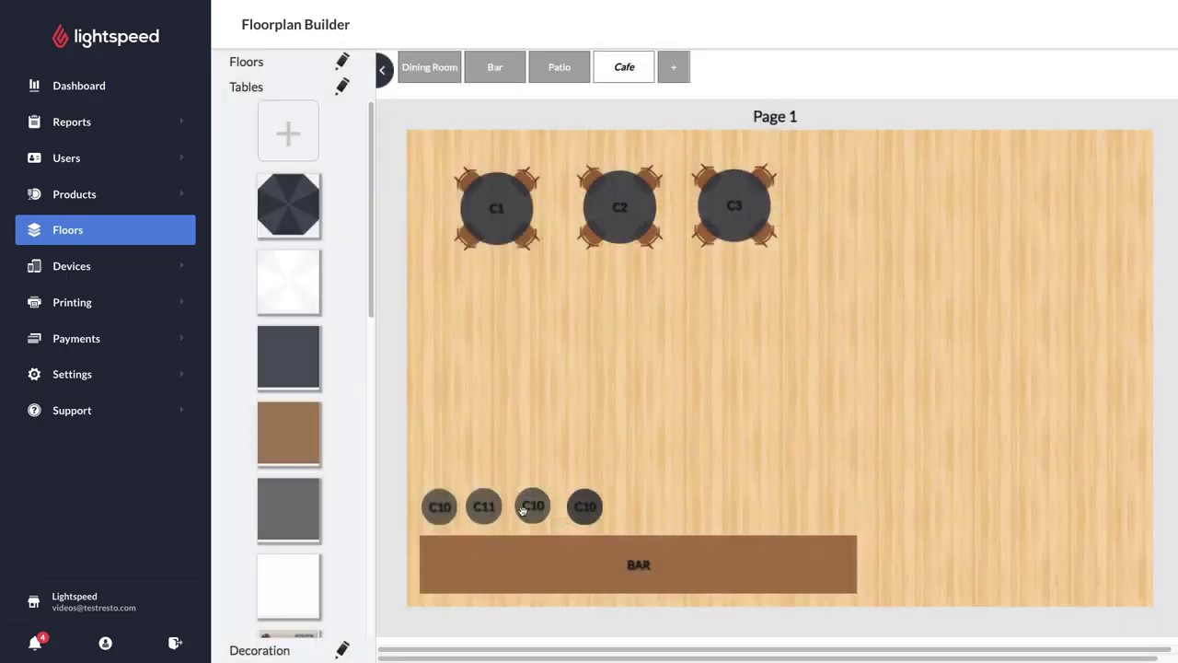
Rename the third and fourth bar tables C12 and C13.
{"action": "double_click", "coordinate": [531, 506]}
{"action": "triple_click", "coordinate": [659, 216]}
{"action": "type", "text": "C12"}
{"action": "key", "text": "Return"}
{"action": "double_click", "coordinate": [579, 506]}
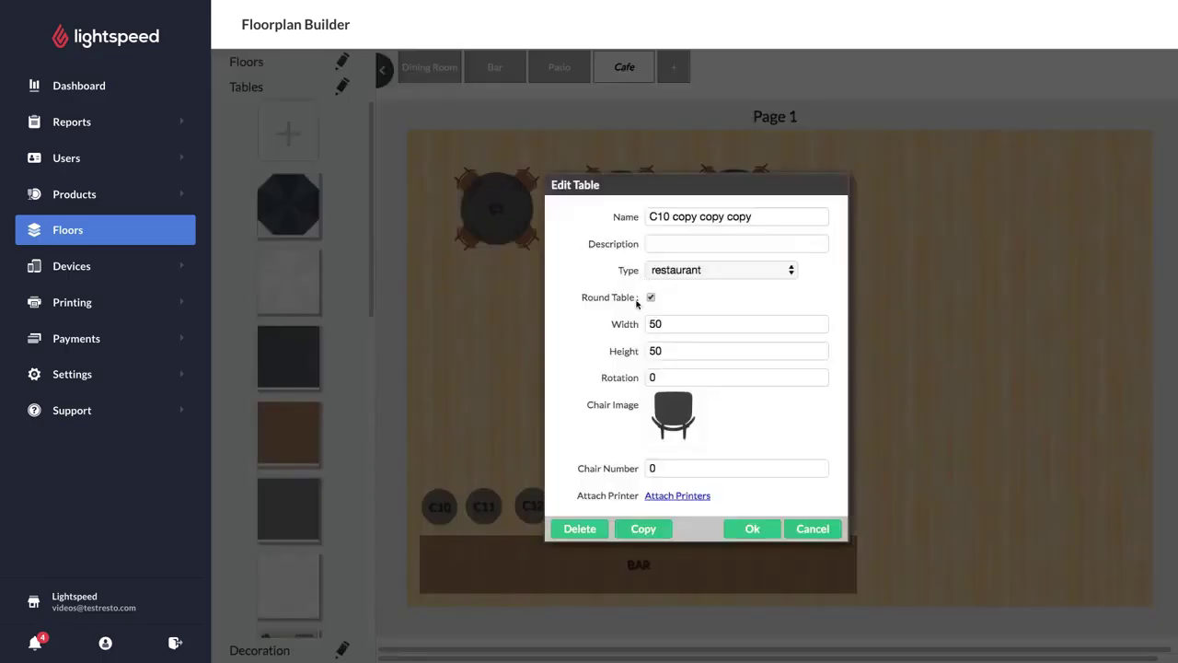
{"action": "triple_click", "coordinate": [750, 216]}
{"action": "type", "text": "C13"}
{"action": "key", "text": "Return"}
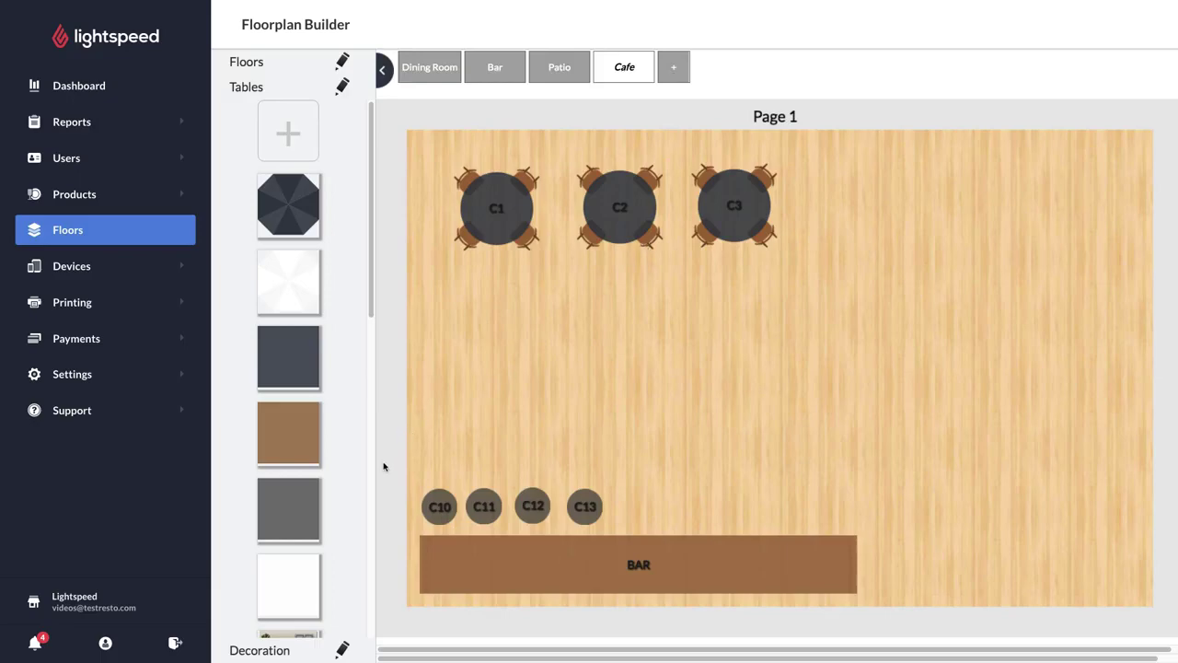
Add a new round table named TAKEAWAY of type takeaway with width 150.
{"action": "left_click", "coordinate": [278, 366]}
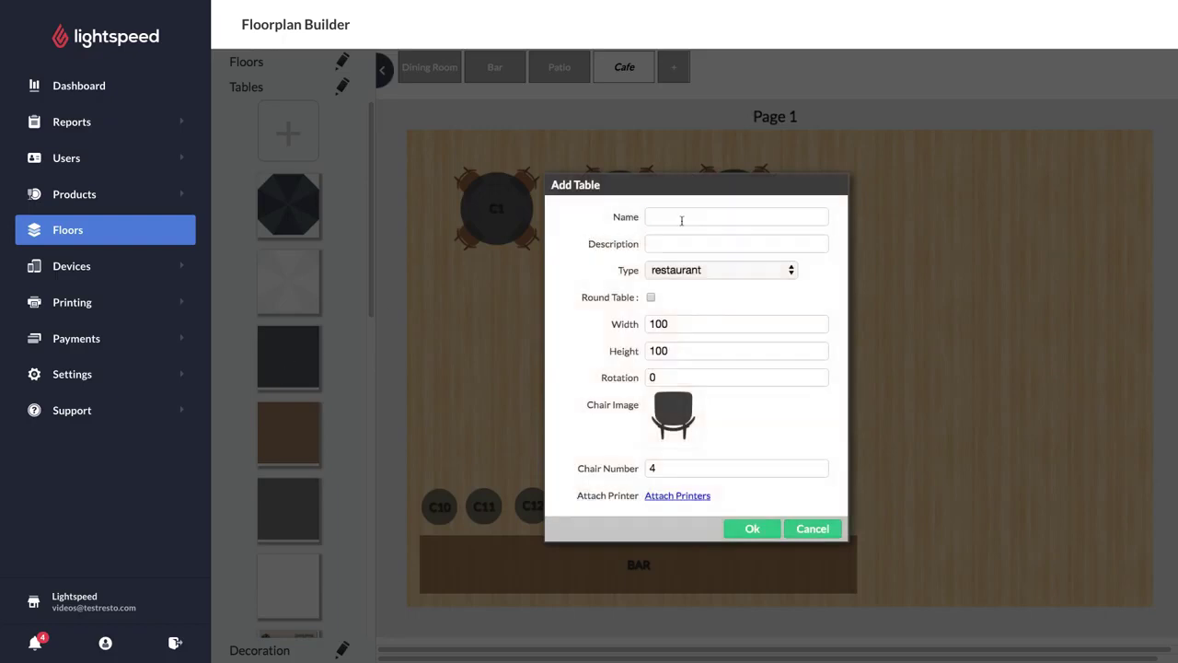
{"action": "left_click", "coordinate": [681, 219]}
{"action": "type", "text": "T"}
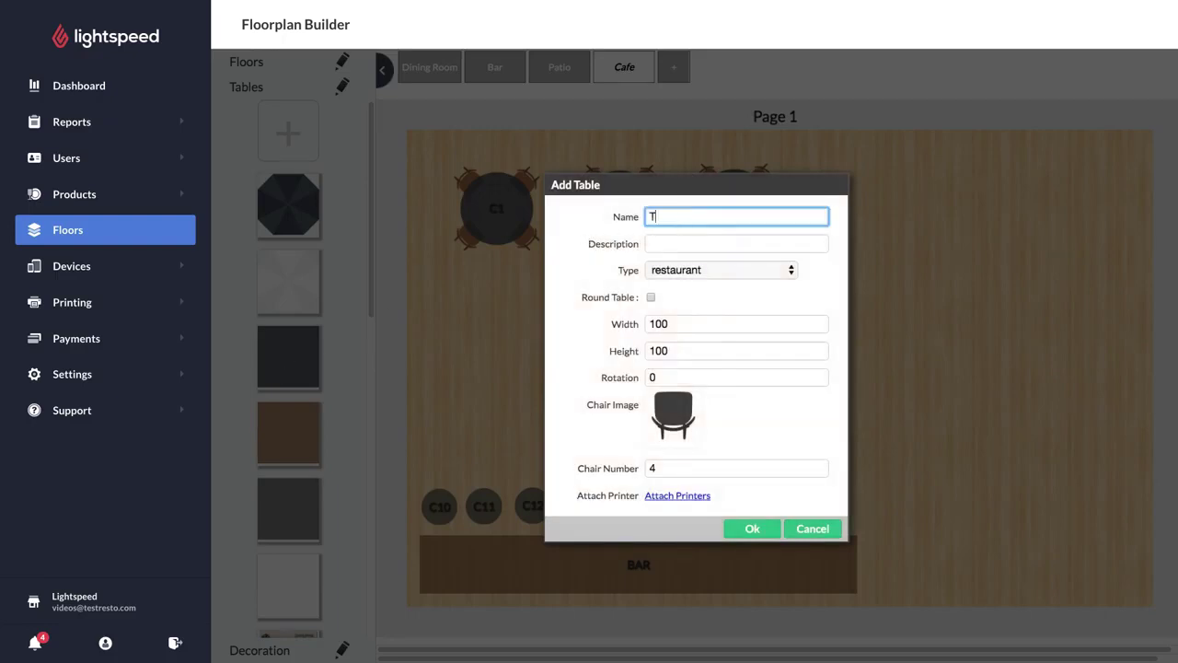
{"action": "type", "text": "AKEAWAY"}
{"action": "left_click", "coordinate": [700, 271]}
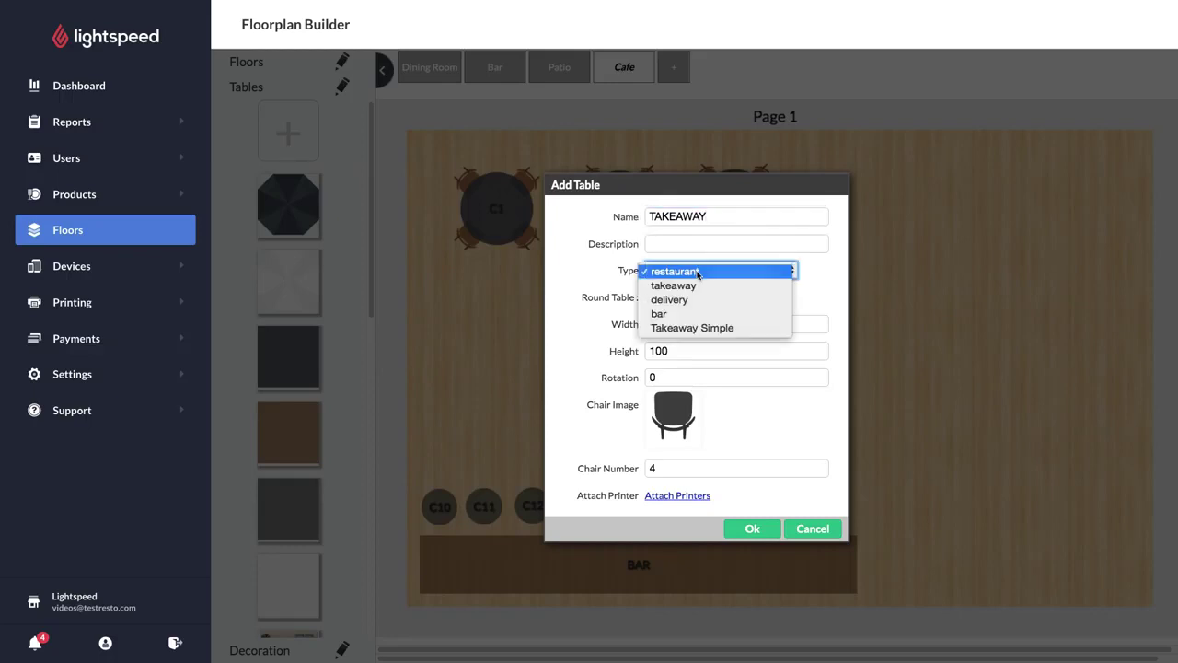
{"action": "left_click", "coordinate": [700, 284]}
{"action": "left_click", "coordinate": [696, 324]}
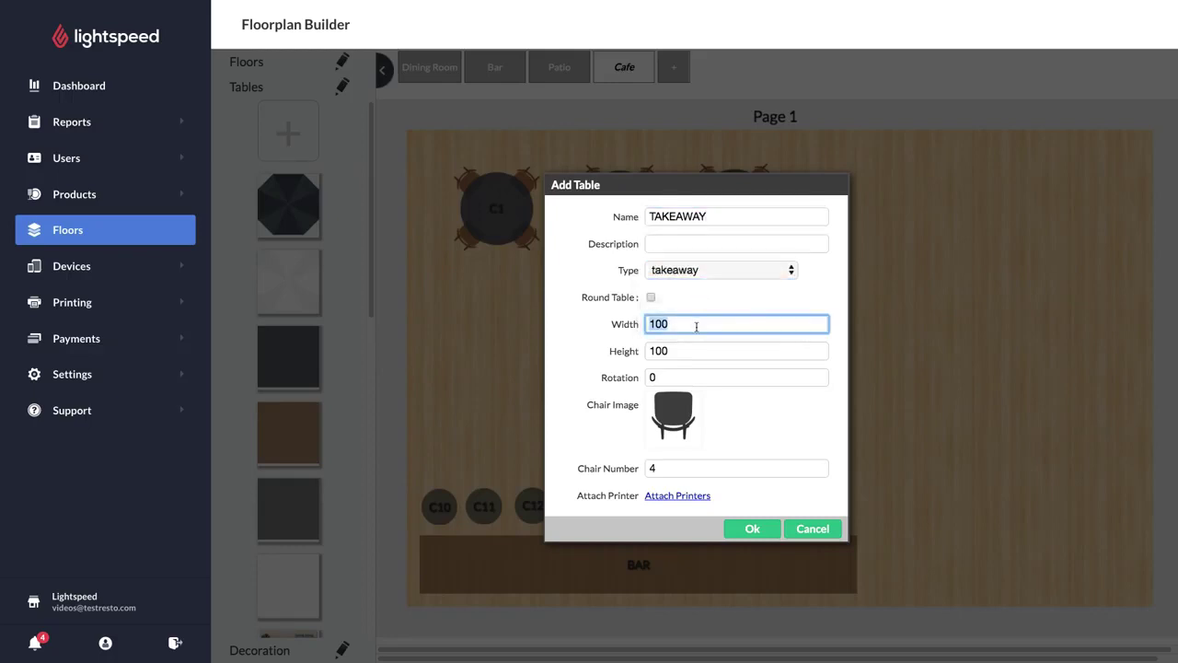
{"action": "left_click", "coordinate": [651, 297]}
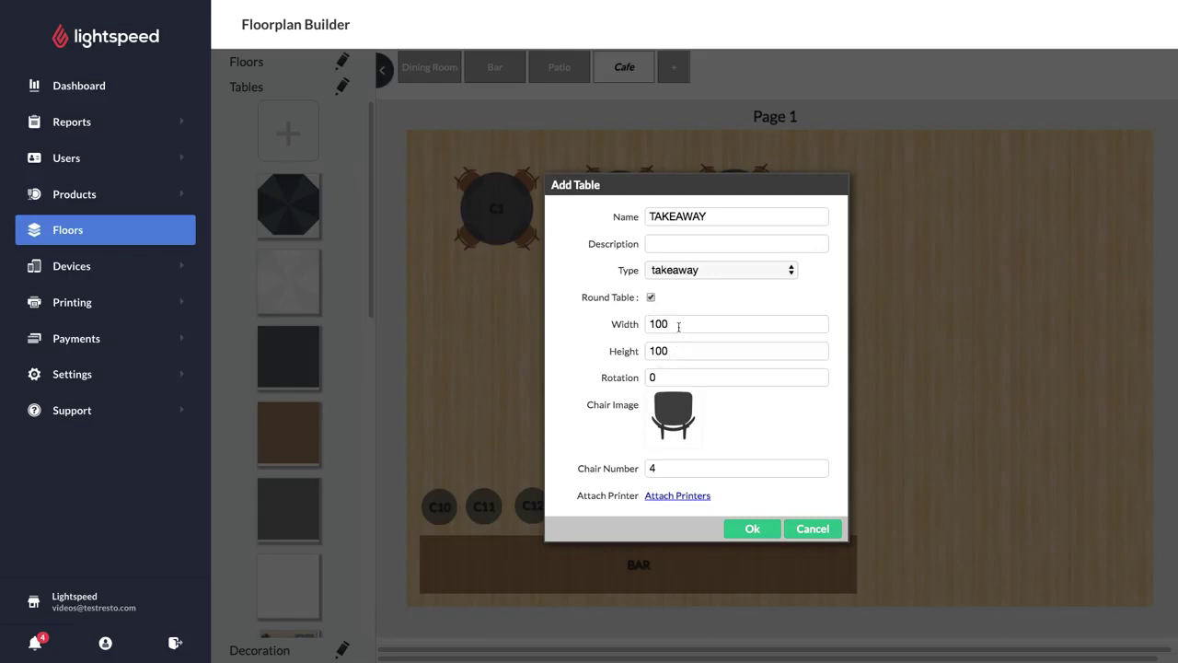
{"action": "left_click", "coordinate": [678, 324]}
{"action": "type", "text": "150"}
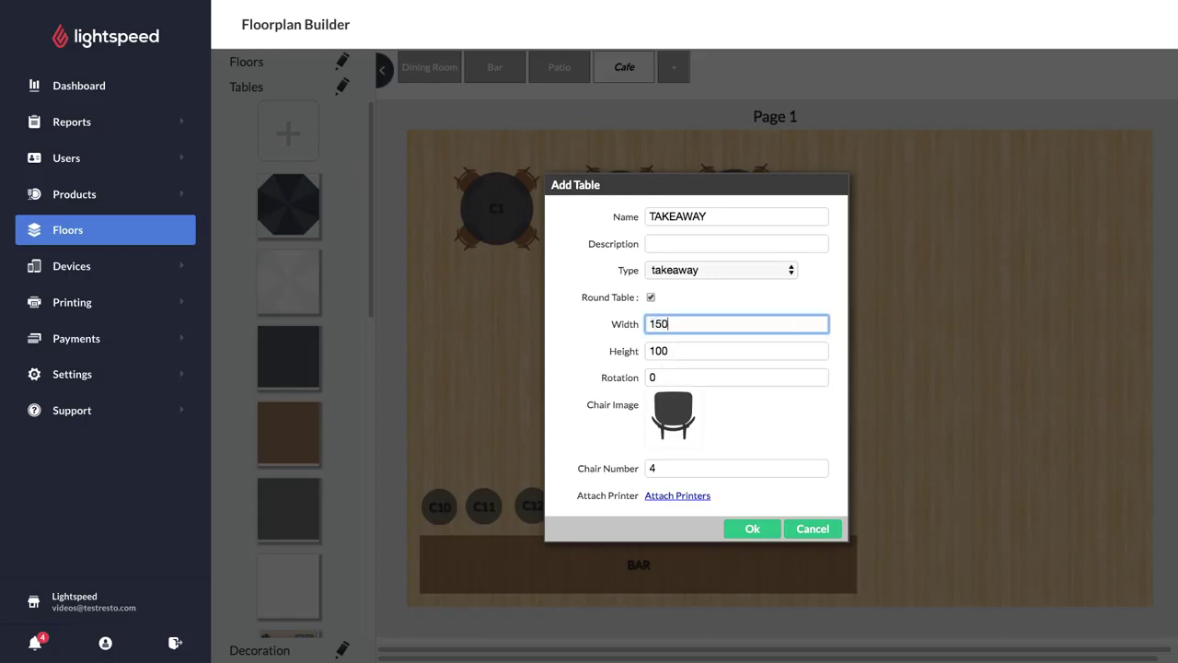
Give the TAKEAWAY table 0 chairs and place it at the floor's top-right.
{"action": "left_click", "coordinate": [721, 468]}
{"action": "key", "text": "BackSpace"}
{"action": "type", "text": "0"}
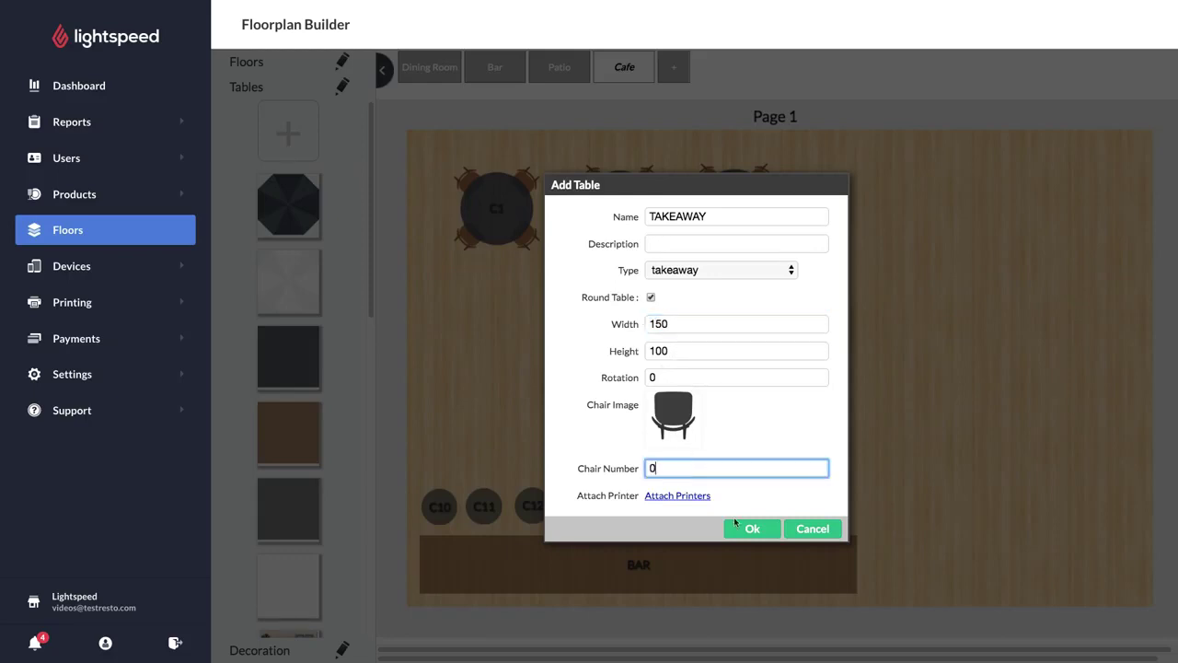
{"action": "left_click", "coordinate": [744, 529]}
{"action": "left_click_drag", "start_coordinate": [599, 276], "coordinate": [1058, 213]}
Duplicate TAKEAWAY, place the copy below it, and rename it DELIVERY.
{"action": "double_click", "coordinate": [1041, 218]}
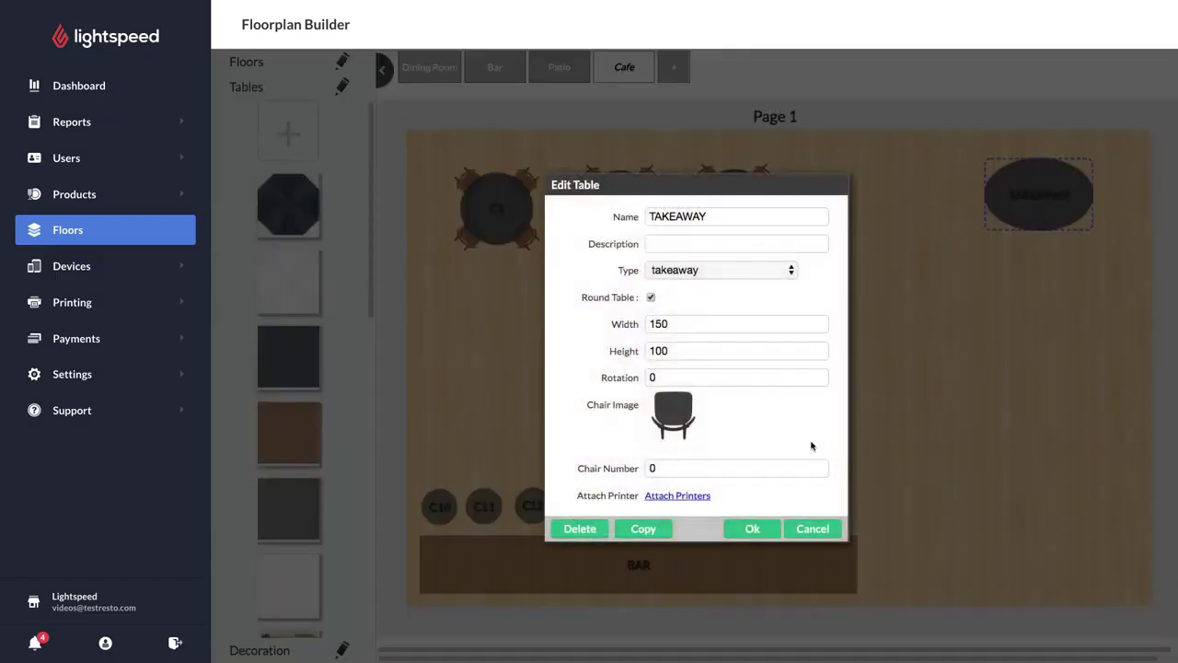
{"action": "left_click", "coordinate": [668, 526]}
{"action": "left_click_drag", "start_coordinate": [1022, 202], "coordinate": [1037, 300]}
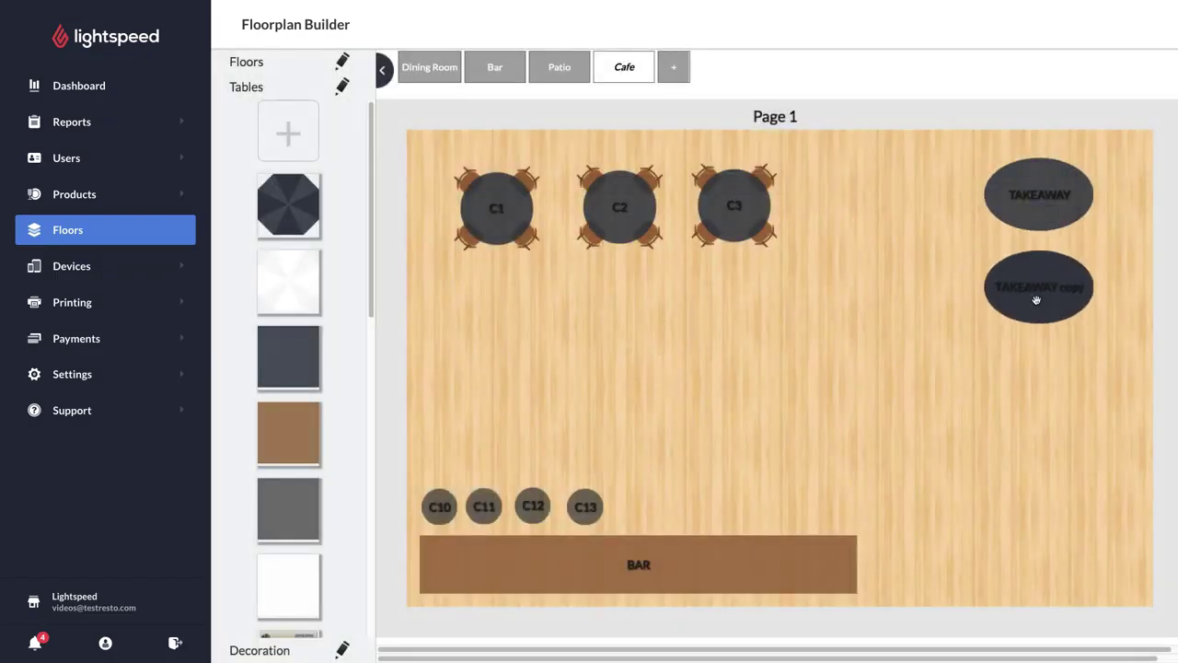
{"action": "double_click", "coordinate": [1036, 301]}
{"action": "triple_click", "coordinate": [762, 216]}
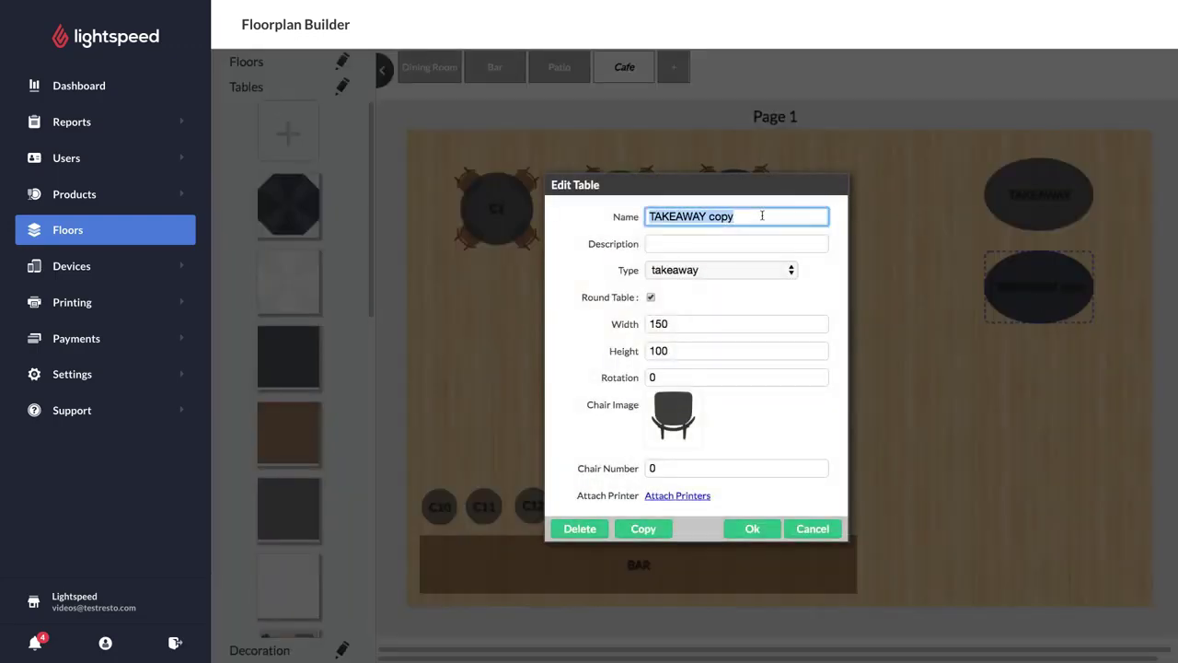
{"action": "type", "text": "DELIVERY"}
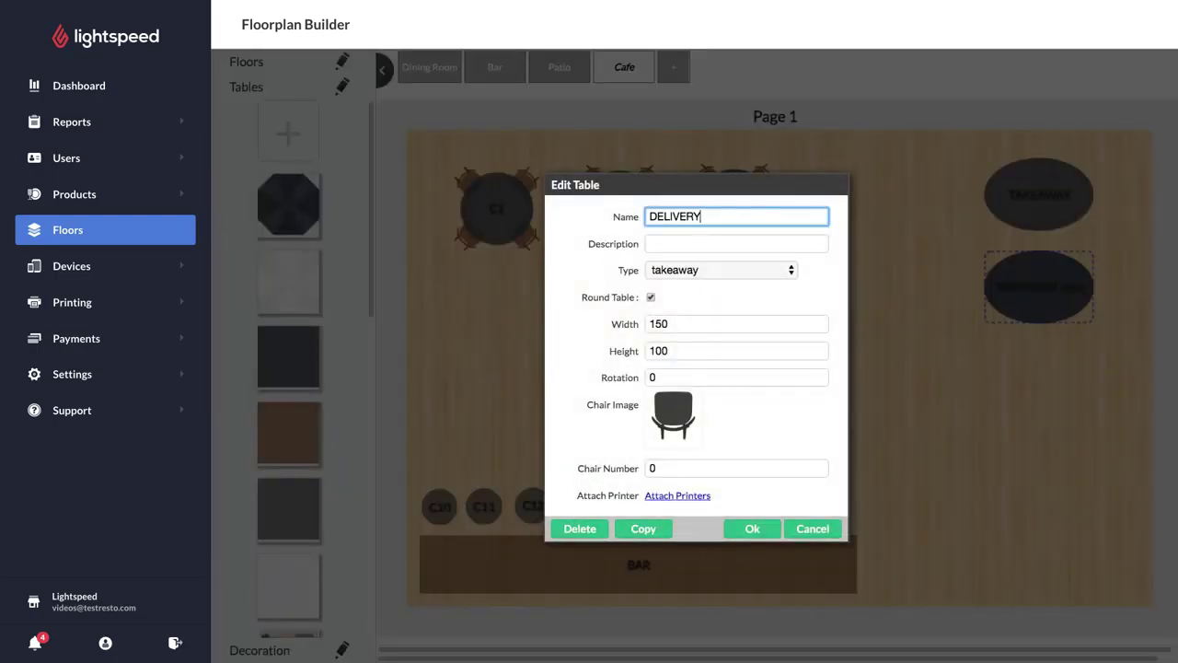
Set the DELIVERY table's type to delivery and align it under TAKEAWAY.
{"action": "left_click", "coordinate": [722, 270]}
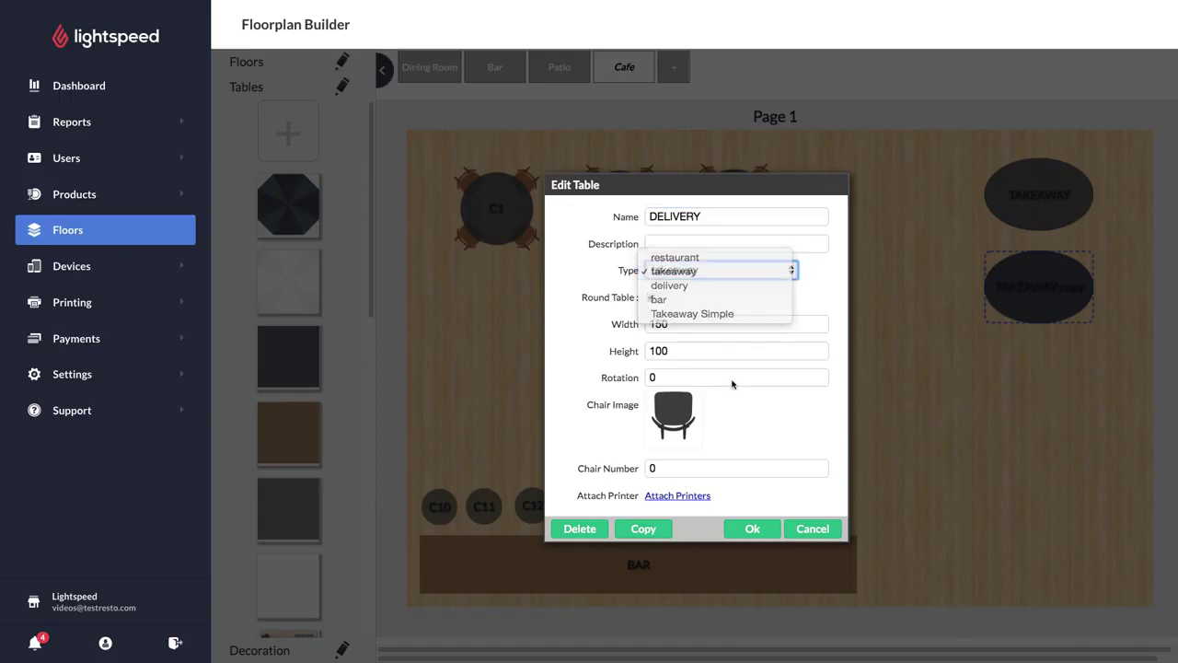
{"action": "left_click", "coordinate": [716, 284]}
{"action": "left_click", "coordinate": [762, 532]}
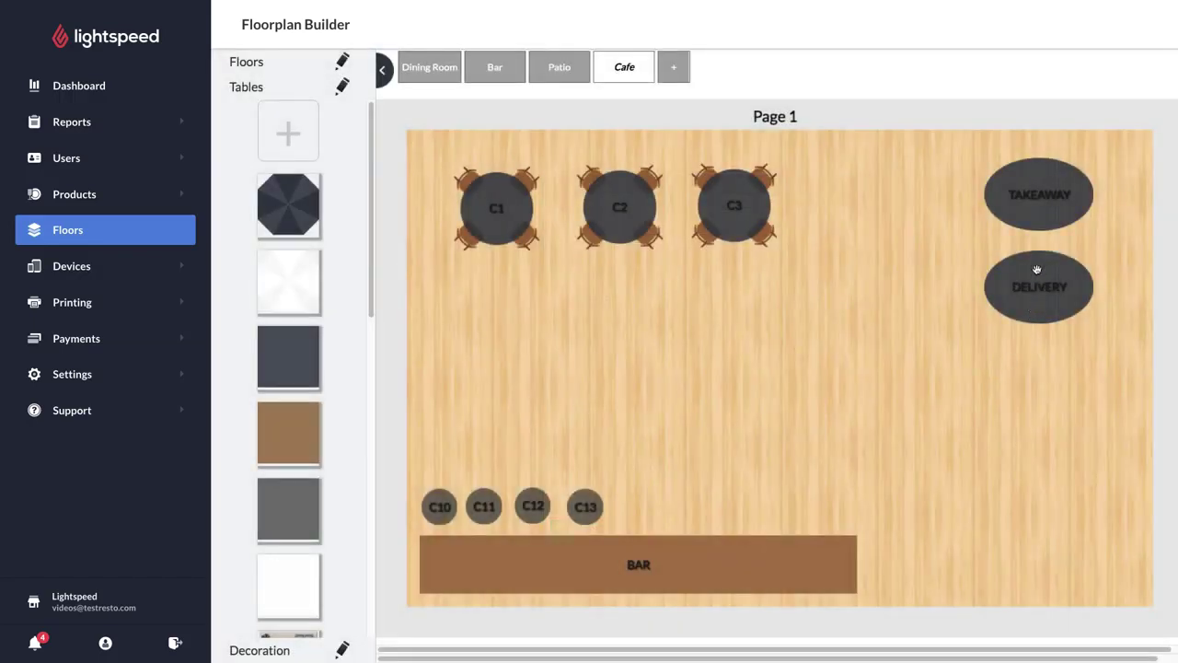
{"action": "left_click_drag", "start_coordinate": [1037, 201], "coordinate": [1061, 198]}
{"action": "left_click_drag", "start_coordinate": [1058, 274], "coordinate": [1085, 268]}
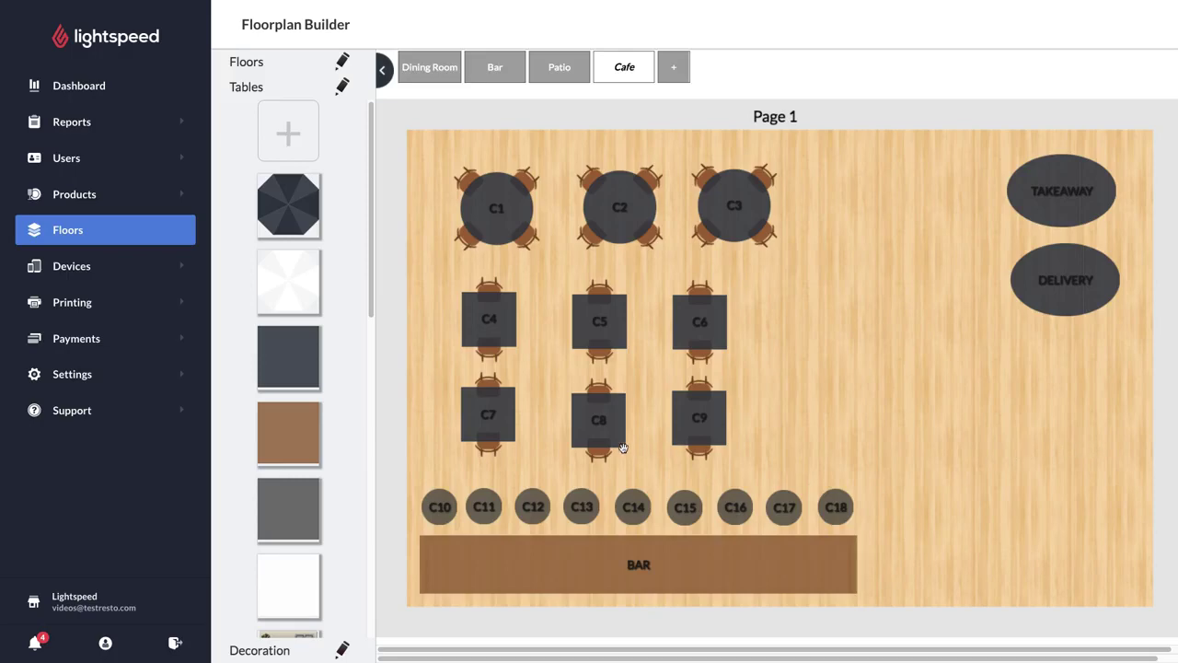
Add a plant decoration and place it left of TAKEAWAY at the top.
{"action": "left_click", "coordinate": [257, 650]}
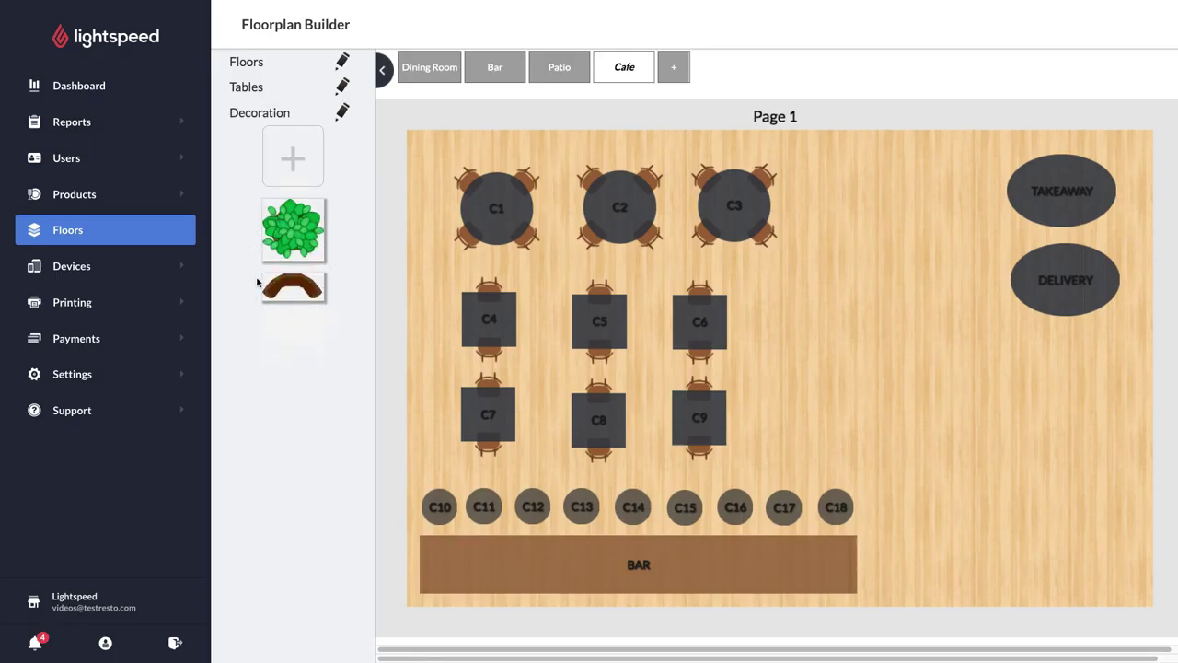
{"action": "left_click", "coordinate": [288, 164]}
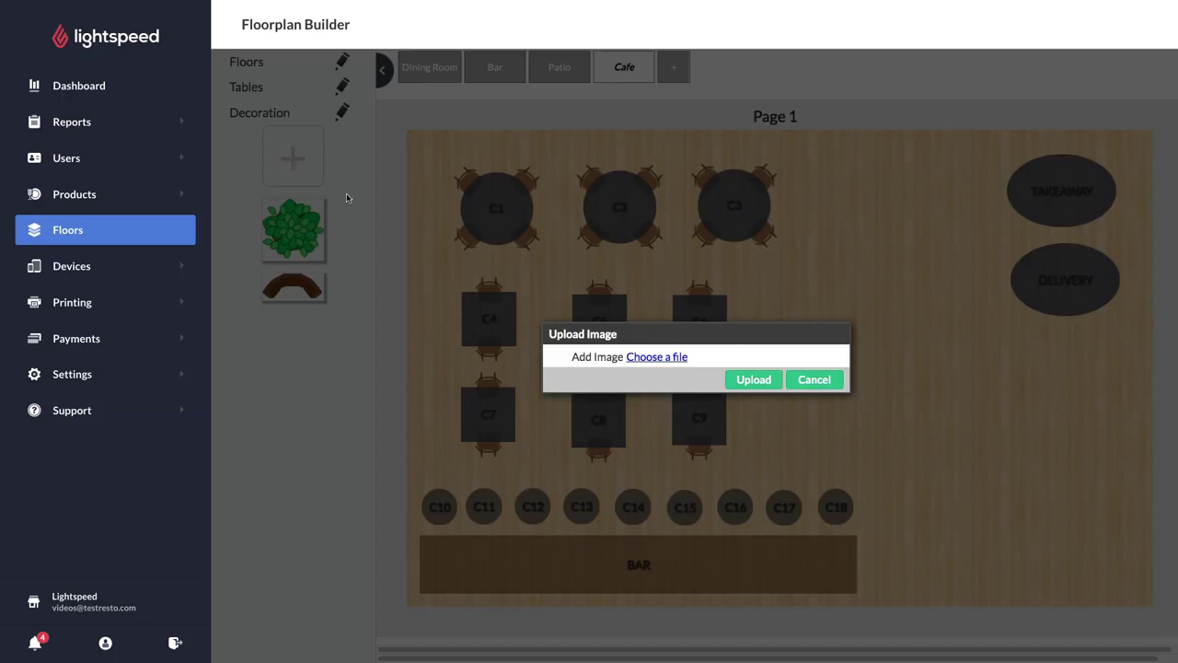
{"action": "left_click", "coordinate": [824, 384]}
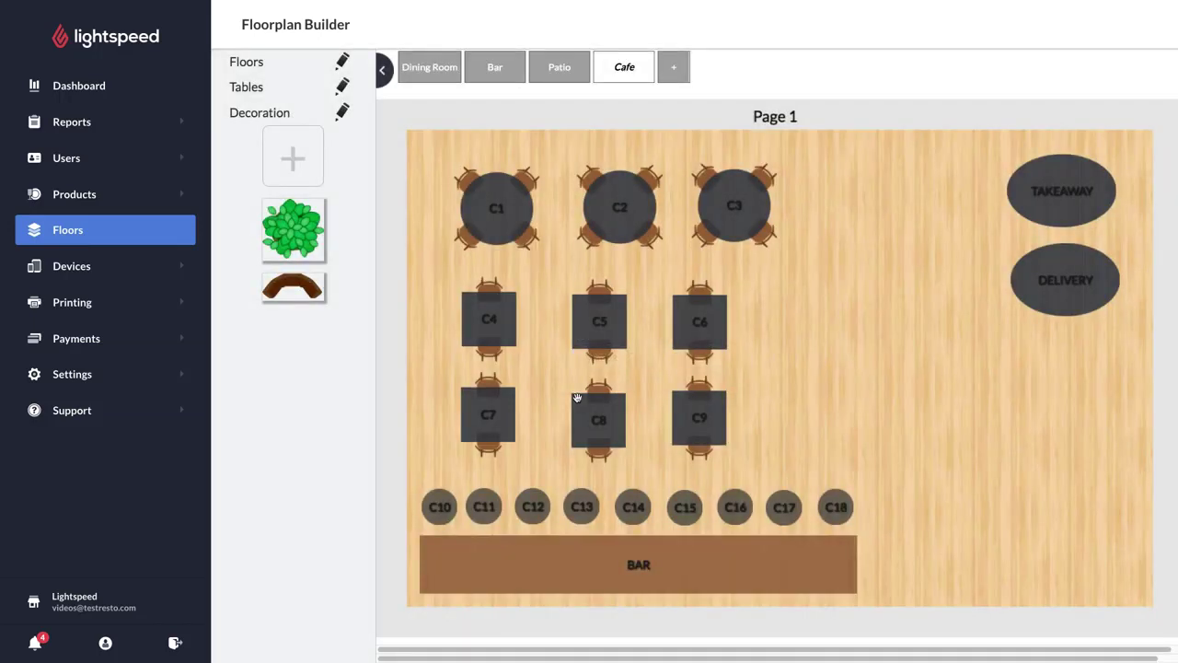
{"action": "left_click", "coordinate": [297, 233]}
{"action": "left_click", "coordinate": [761, 444]}
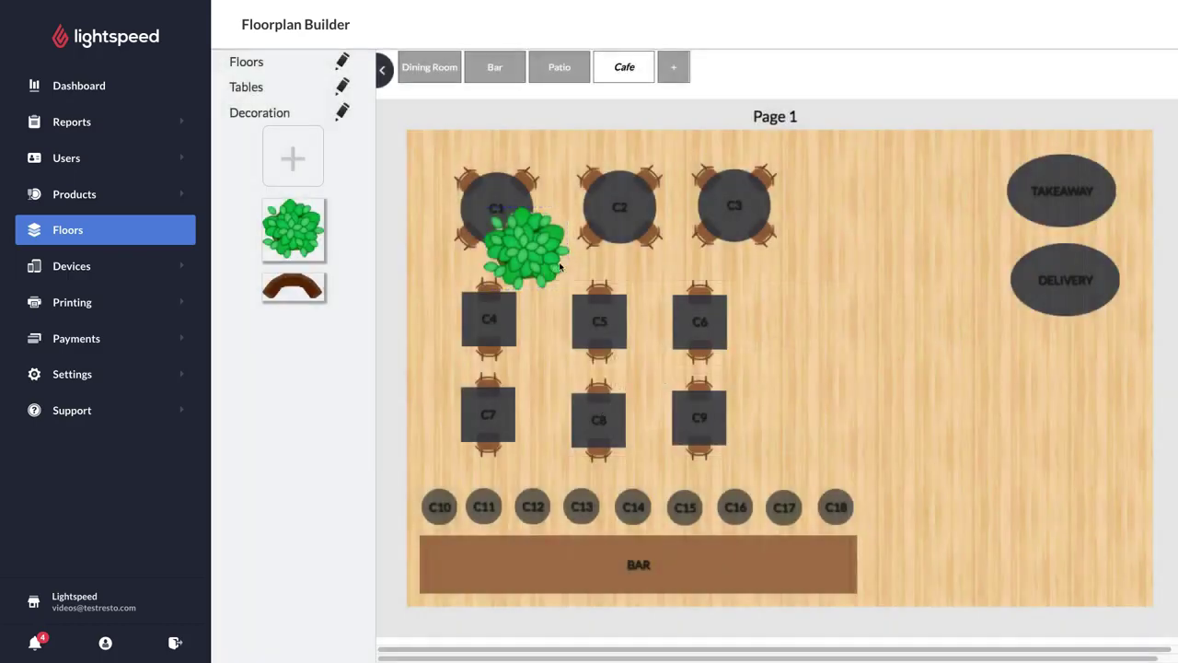
{"action": "left_click_drag", "start_coordinate": [560, 267], "coordinate": [919, 209]}
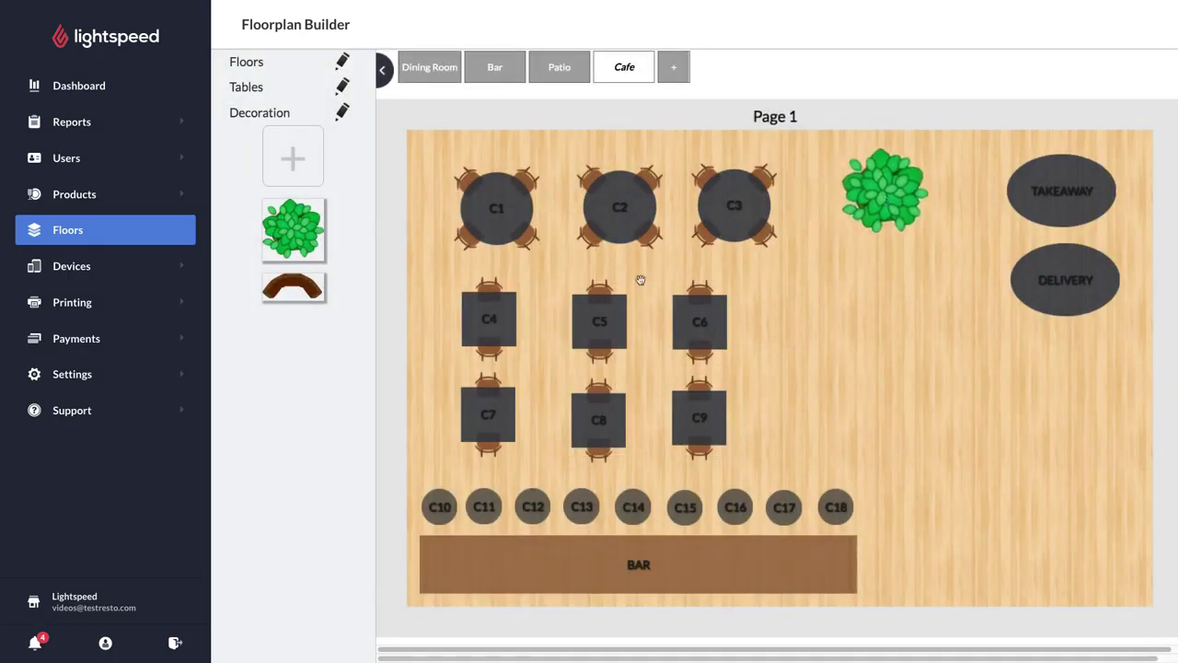
Add a second plant decoration in the floor's bottom-right corner.
{"action": "left_click", "coordinate": [317, 244]}
{"action": "left_click", "coordinate": [757, 446]}
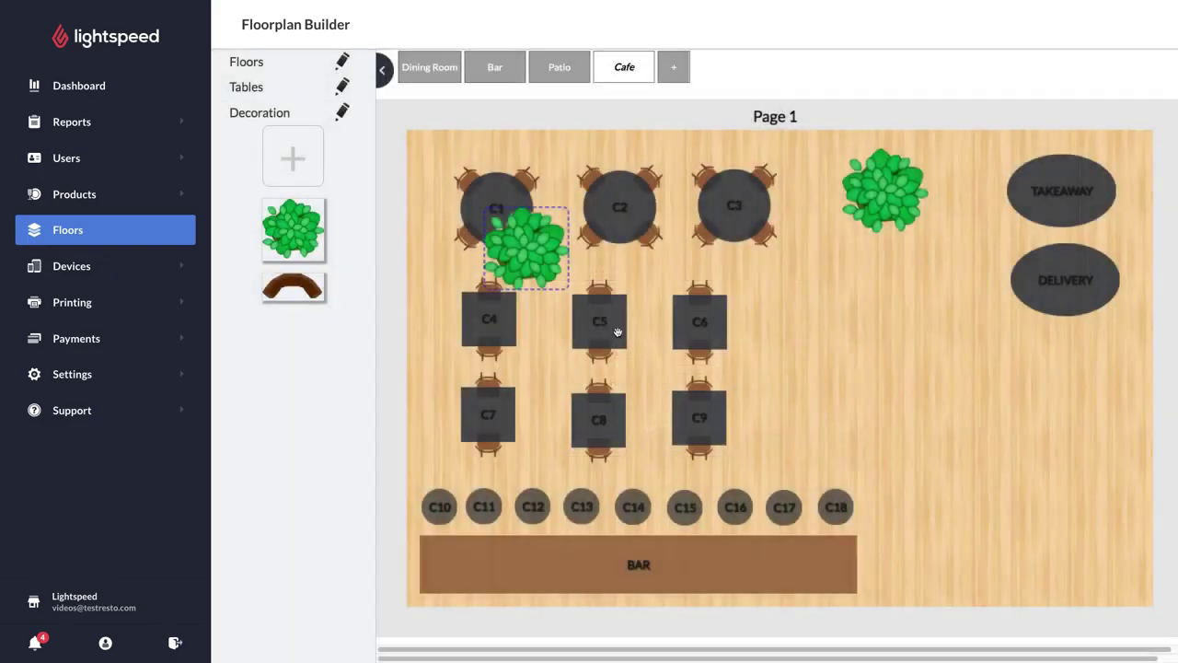
{"action": "left_click_drag", "start_coordinate": [543, 266], "coordinate": [1095, 571]}
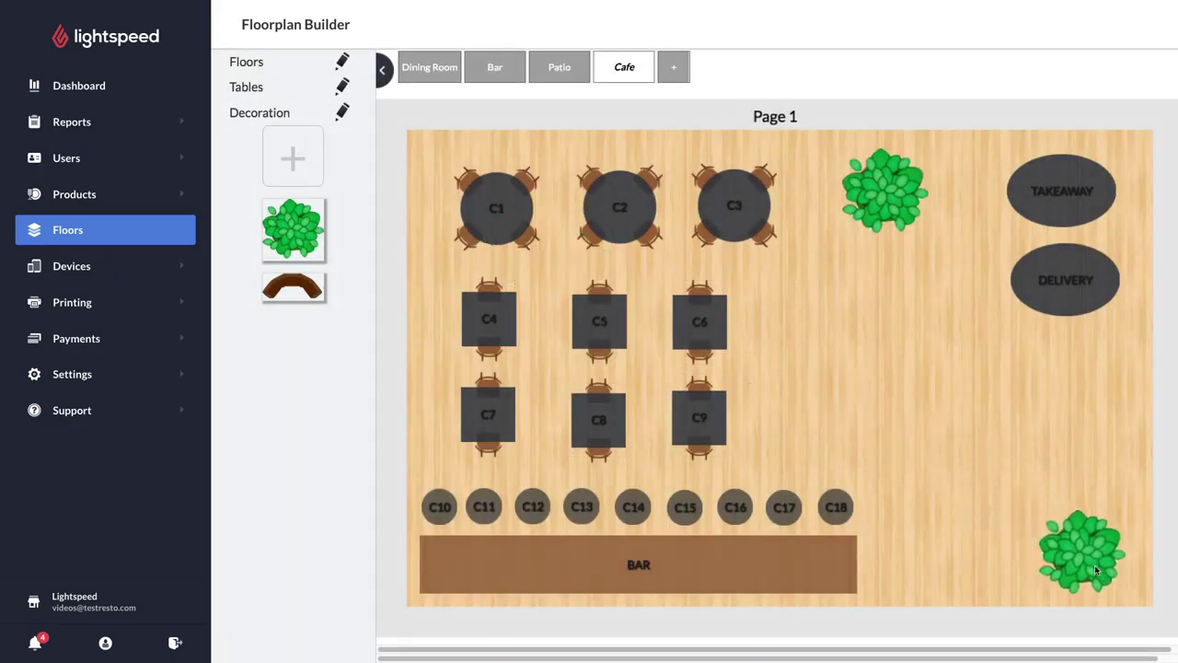